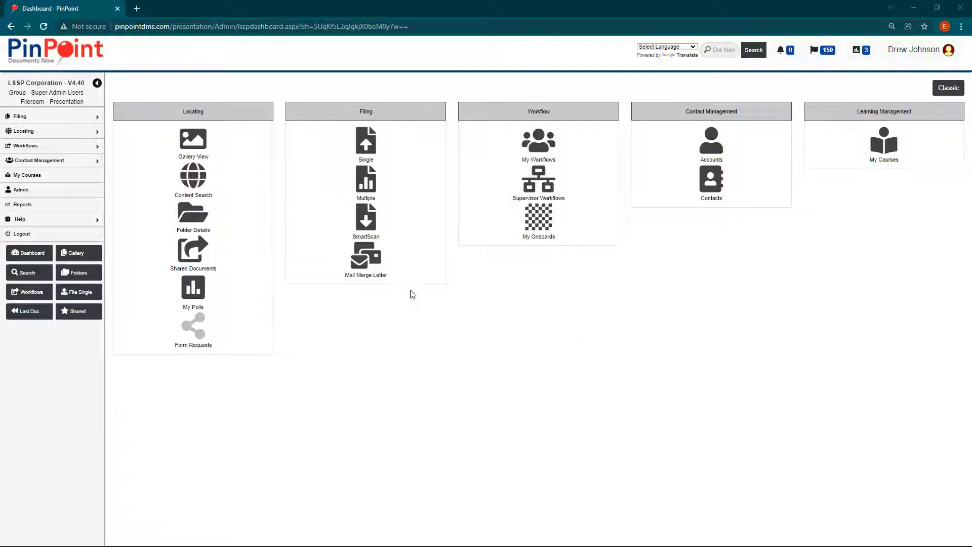
Step: Open Content Search, bring up document 3118 for review and dismiss the Dynamsoft upgrade notice
click(191, 185)
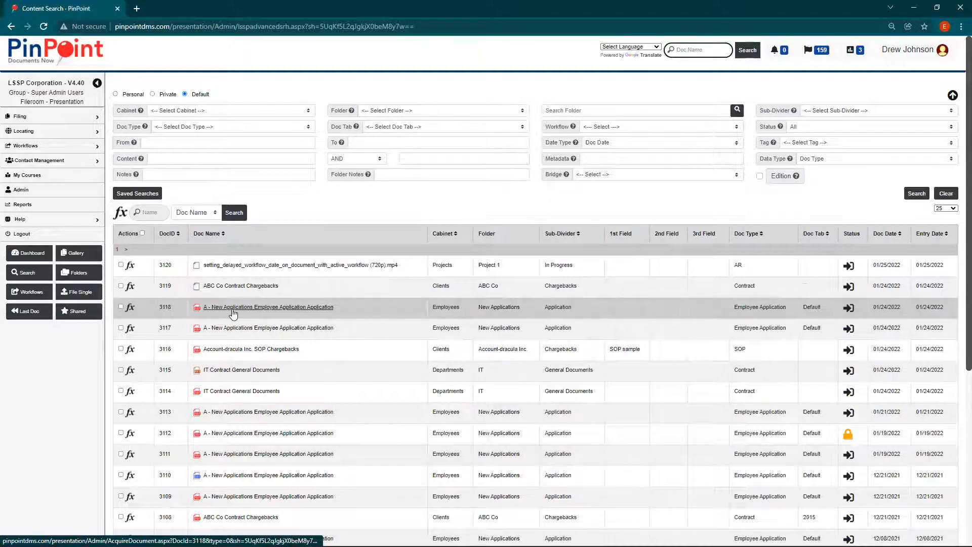
click(232, 308)
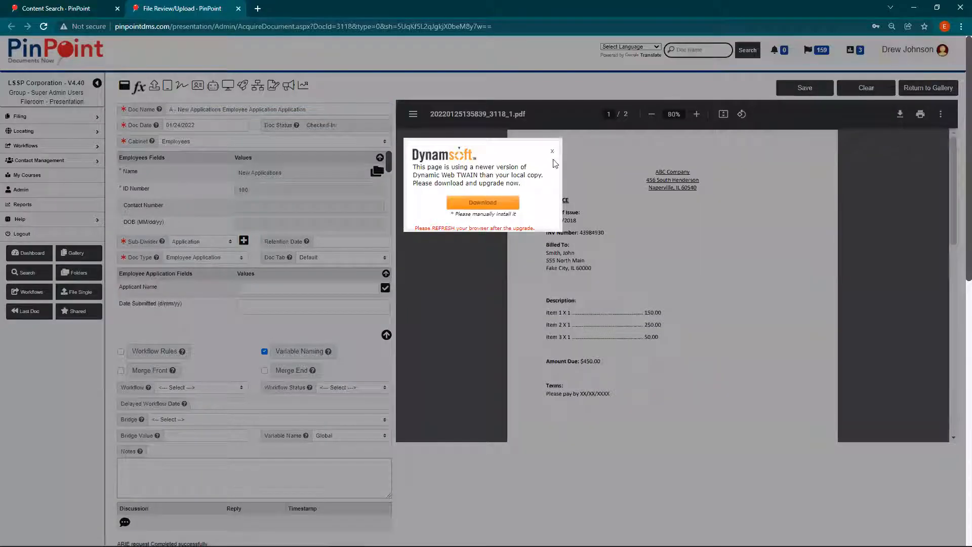
click(552, 151)
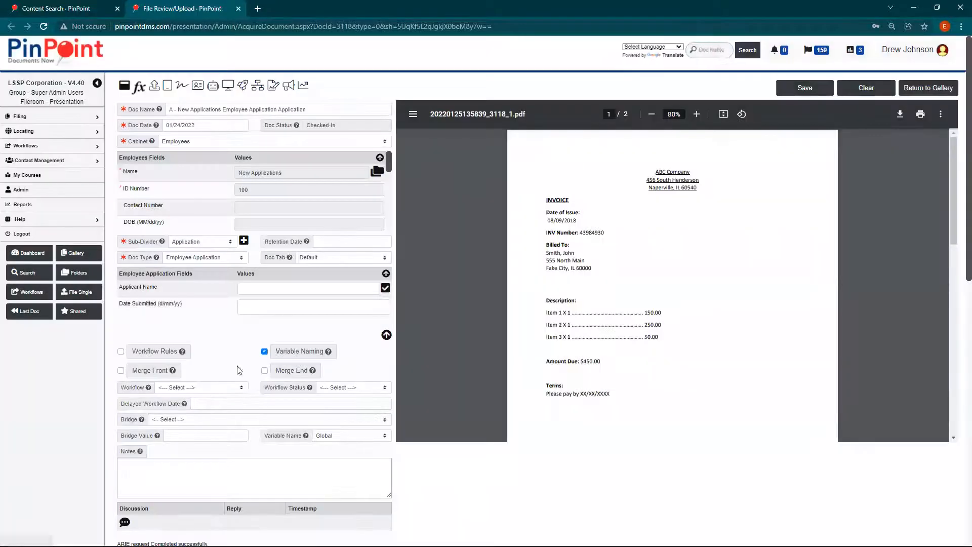
Step: Try Demo Workflow as the document's workflow, reset the choice to unselected and close the document without saving
click(198, 388)
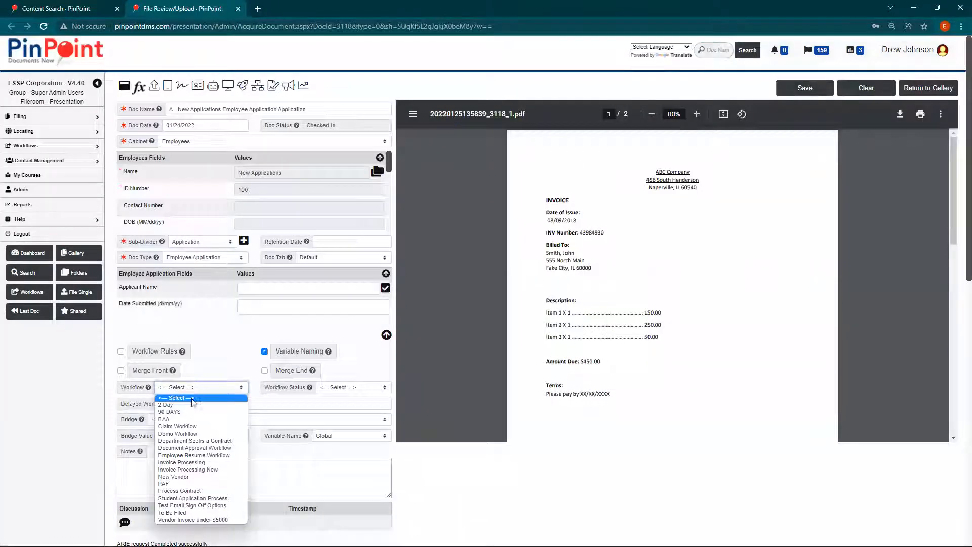
click(182, 434)
click(169, 391)
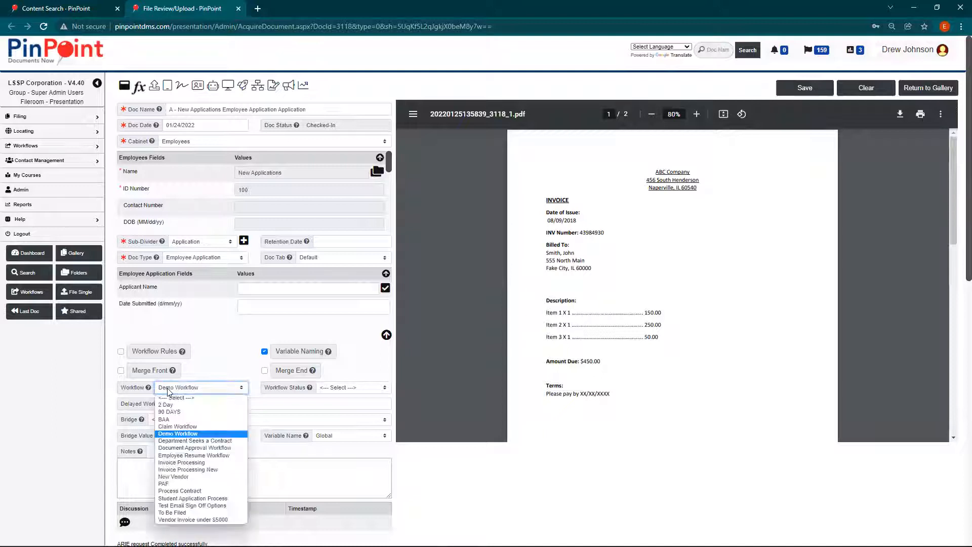
click(173, 395)
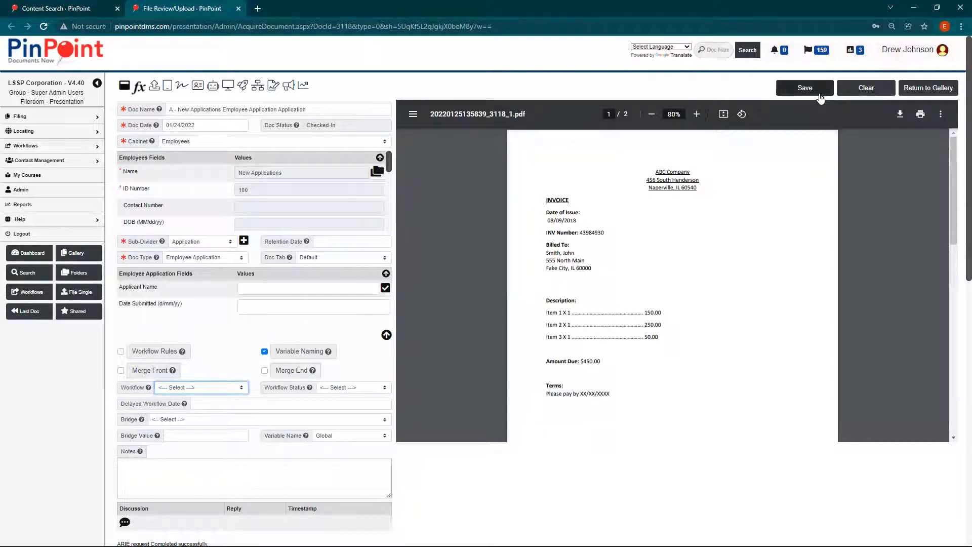
click(238, 8)
Step: Assign the Invoice Processing New workflow to documents 3118, 3117 and 3116 together
click(121, 307)
click(121, 327)
click(121, 349)
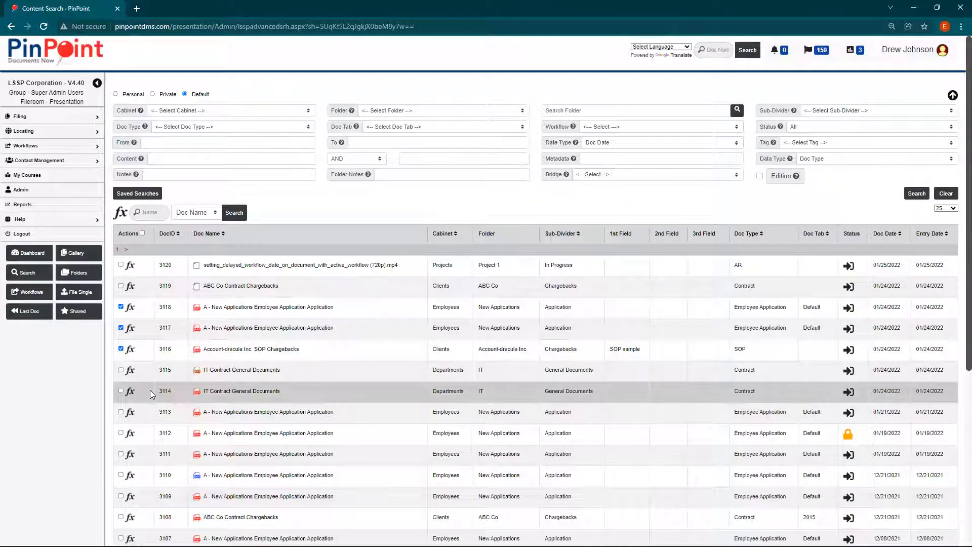
click(121, 214)
drag(193, 462, 157, 475)
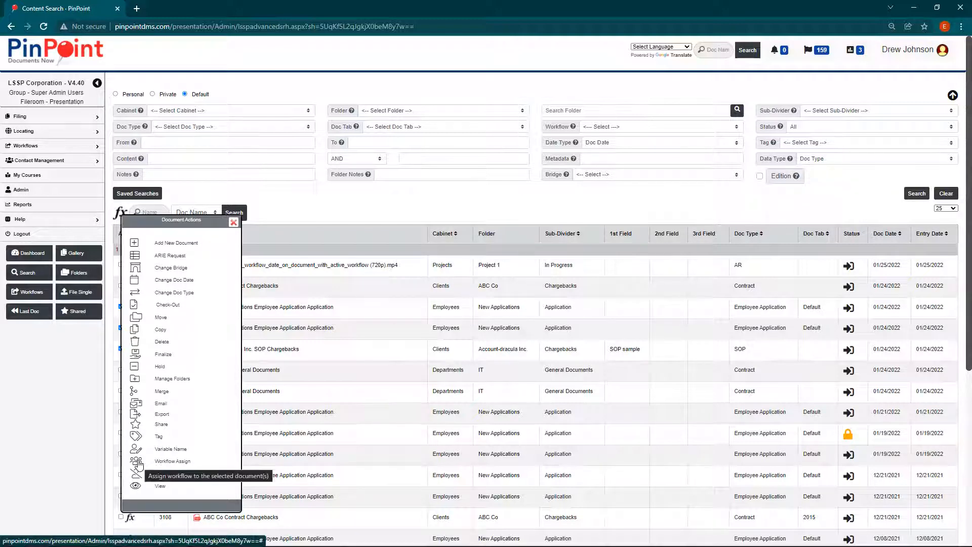
click(138, 460)
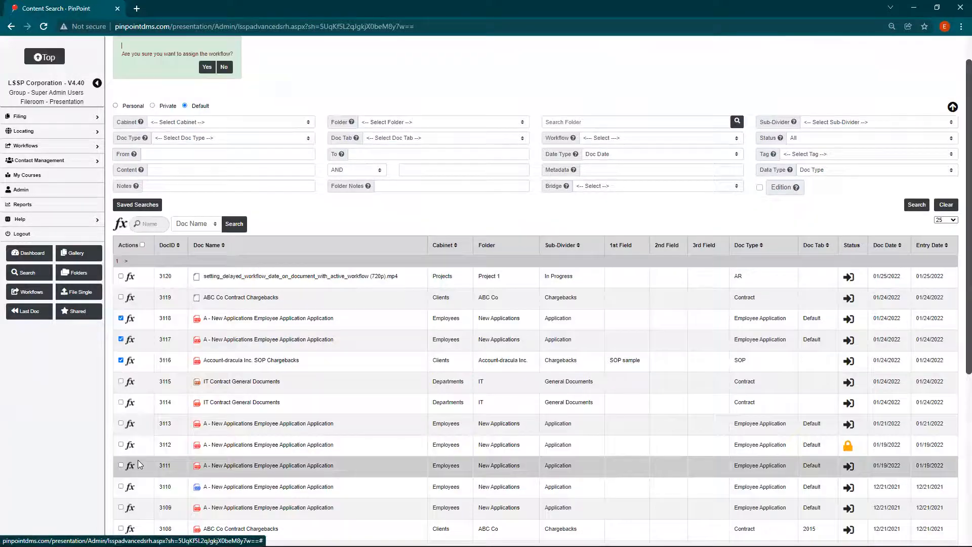
click(207, 68)
click(382, 77)
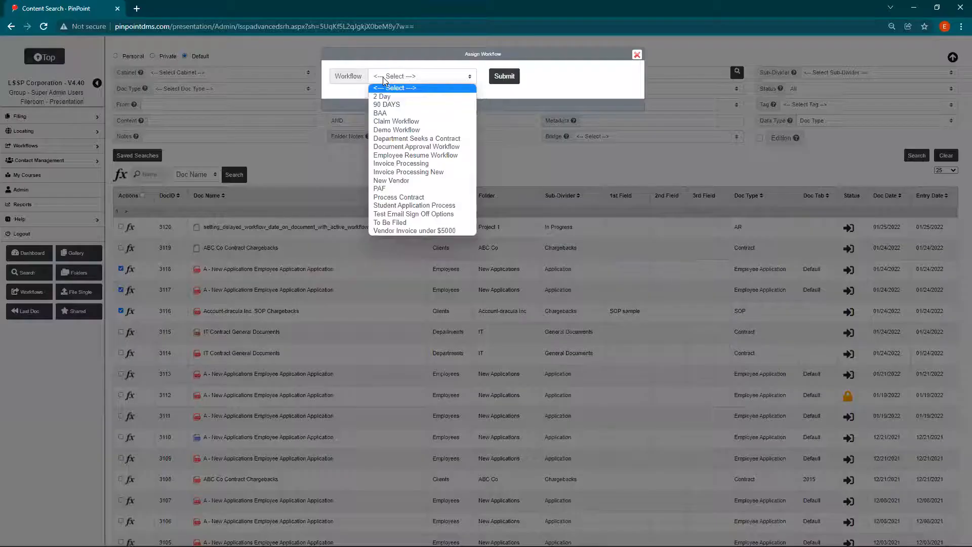
click(400, 172)
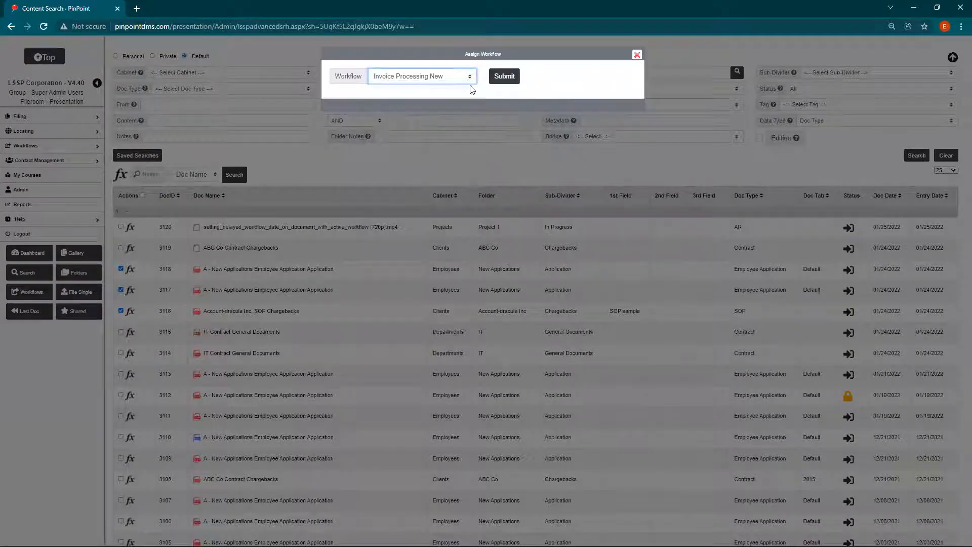
click(503, 78)
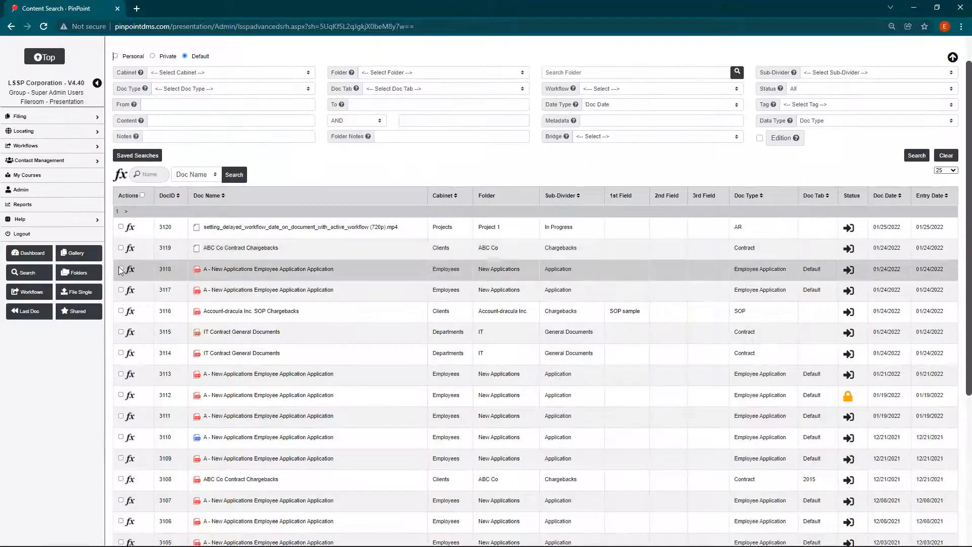
Step: Remove the workflow from documents 3118, 3117 and 3116 in one batch action and confirm the removal
click(120, 269)
click(120, 290)
click(120, 311)
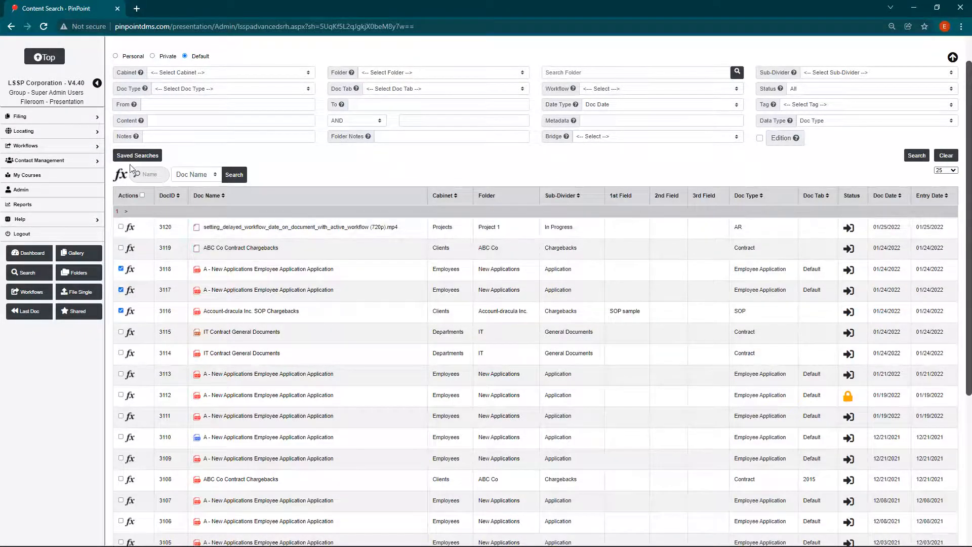
click(120, 174)
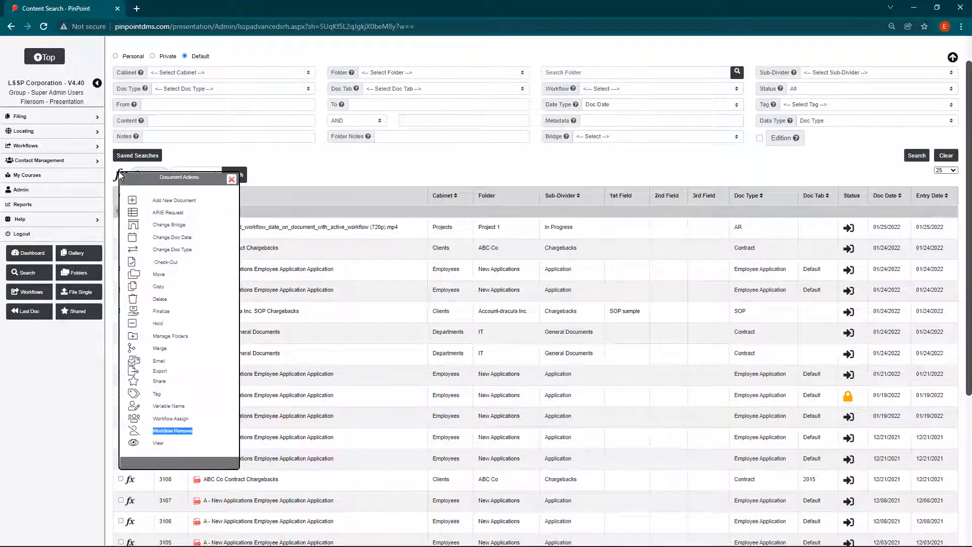
click(146, 429)
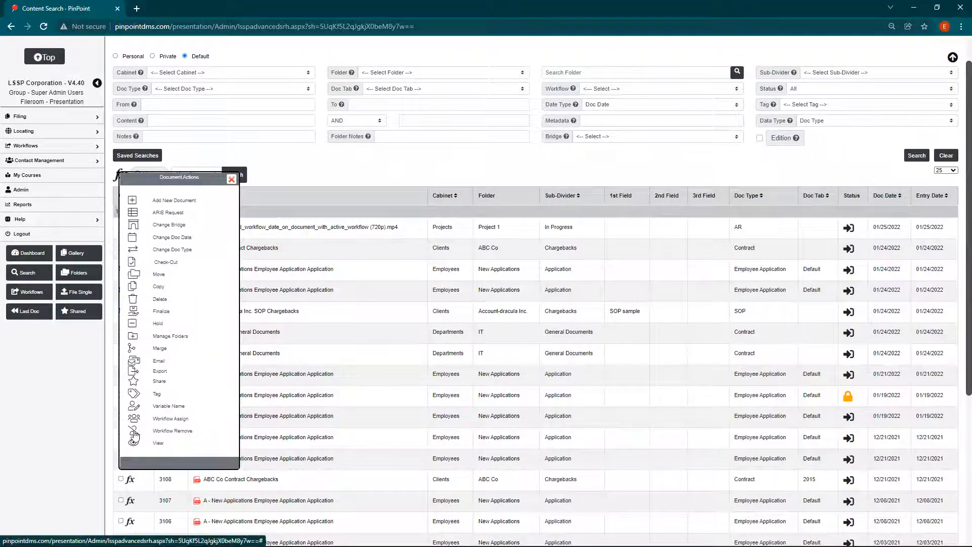
click(135, 433)
click(201, 61)
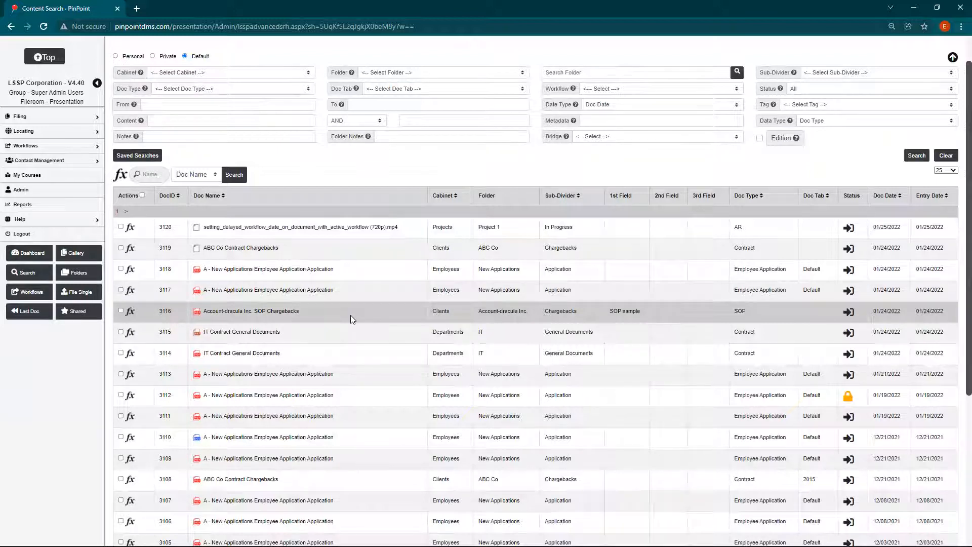
Step: Open the setting_delayed_workflow_date video document on its full review page, look it over and close it
click(310, 227)
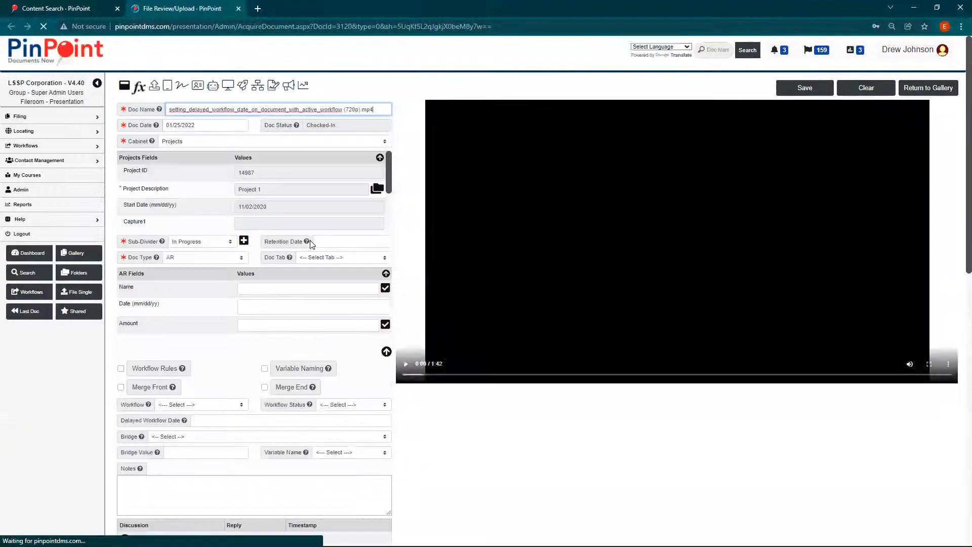
click(551, 155)
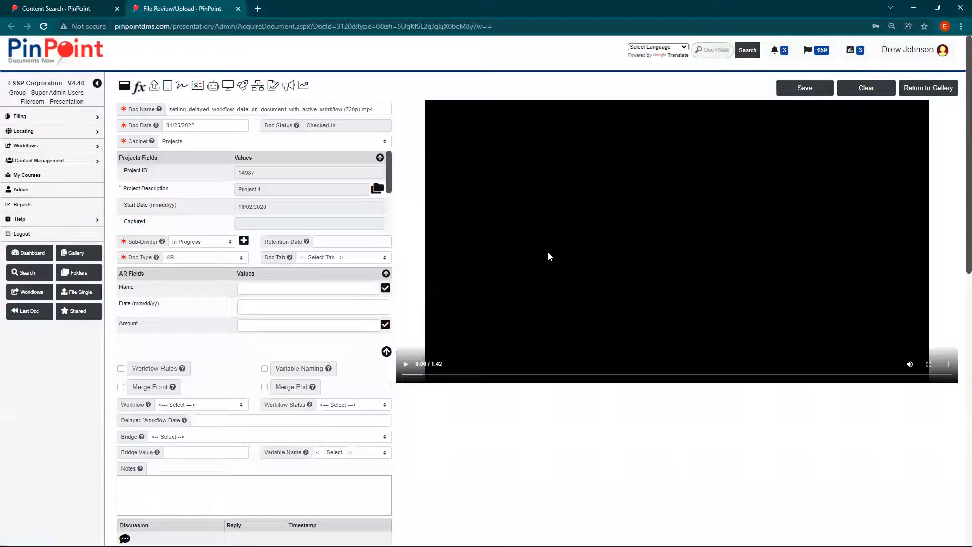
click(238, 9)
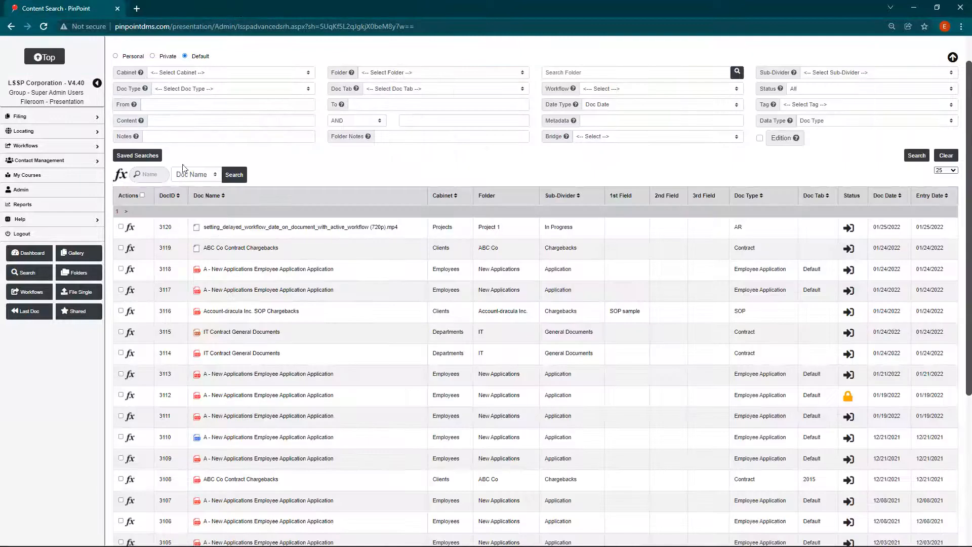
Step: View the quick previews of documents 3120 and 3118 from the search results, closing each one
click(165, 228)
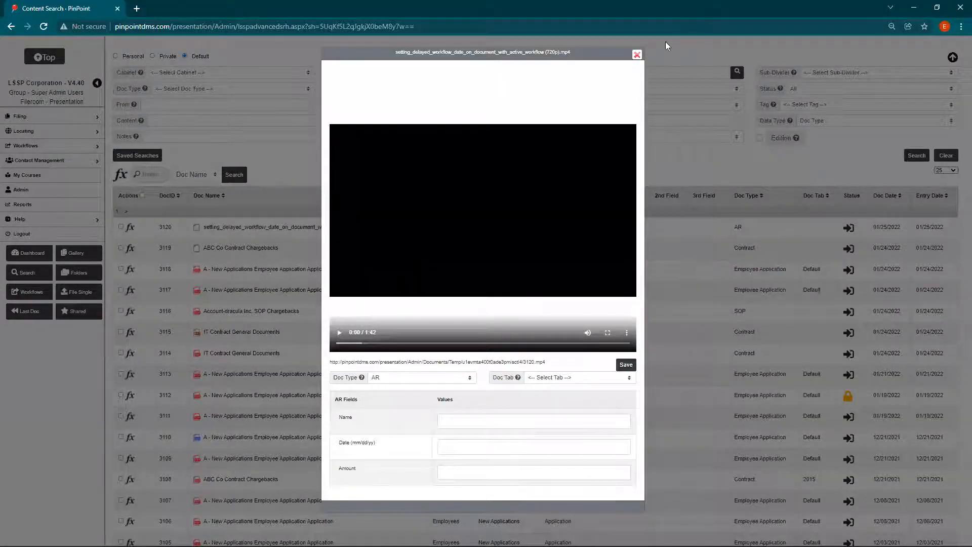
click(637, 55)
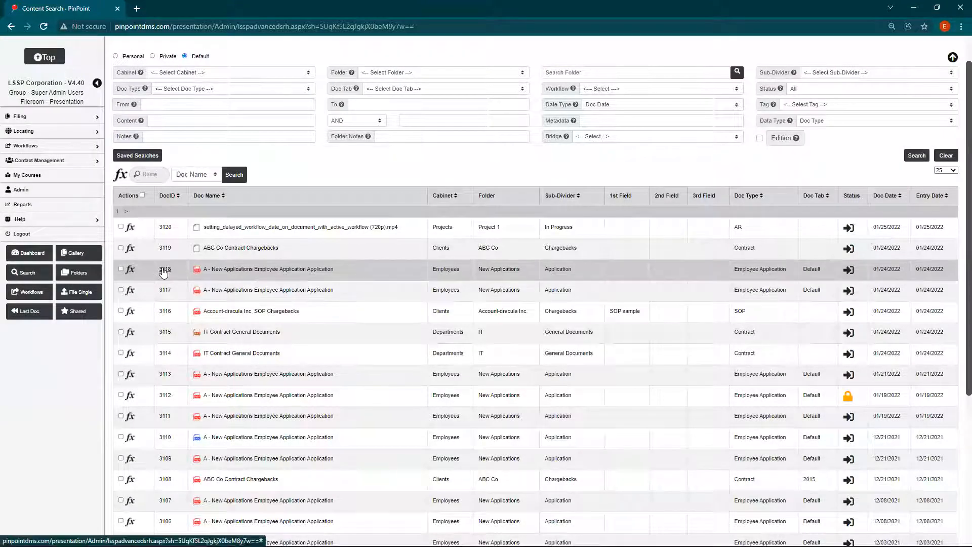
click(164, 270)
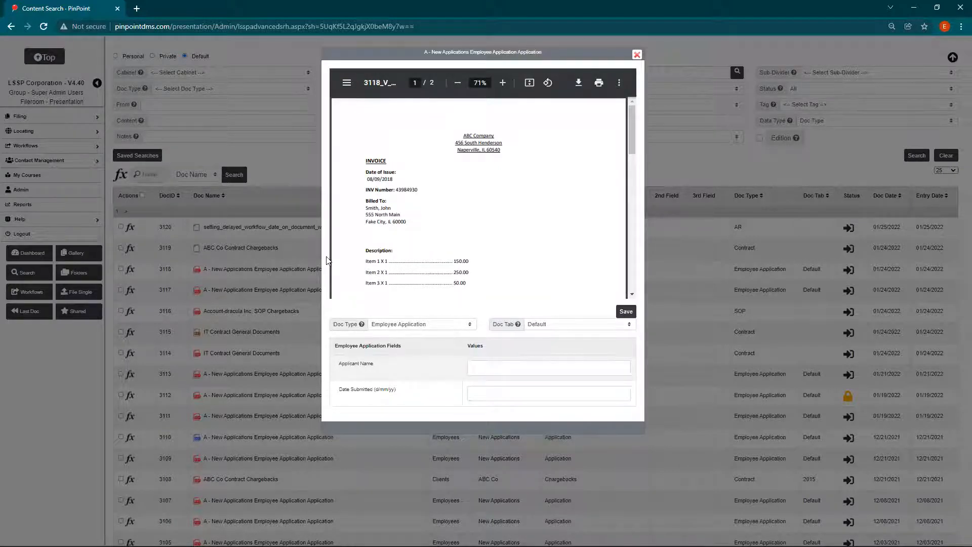
click(637, 54)
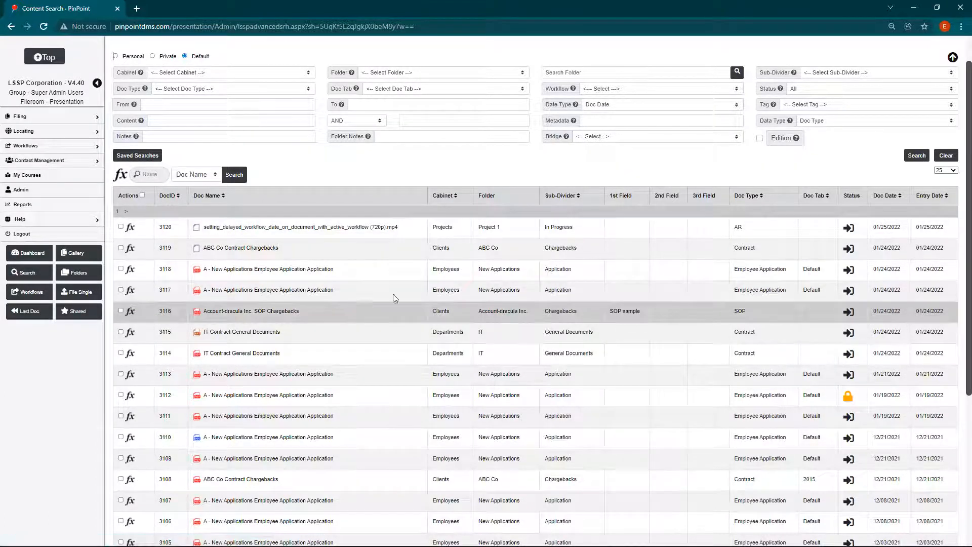
drag(909, 234, 875, 230)
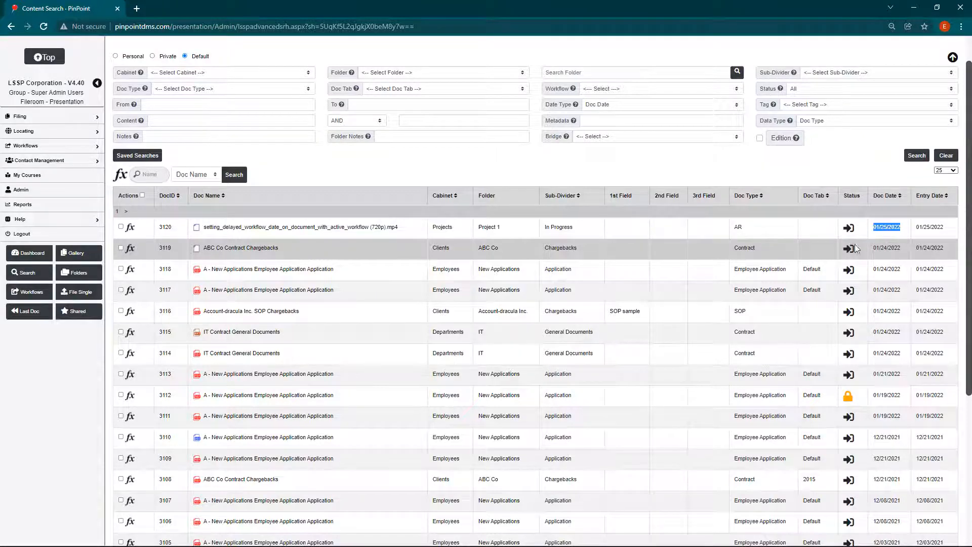
click(365, 388)
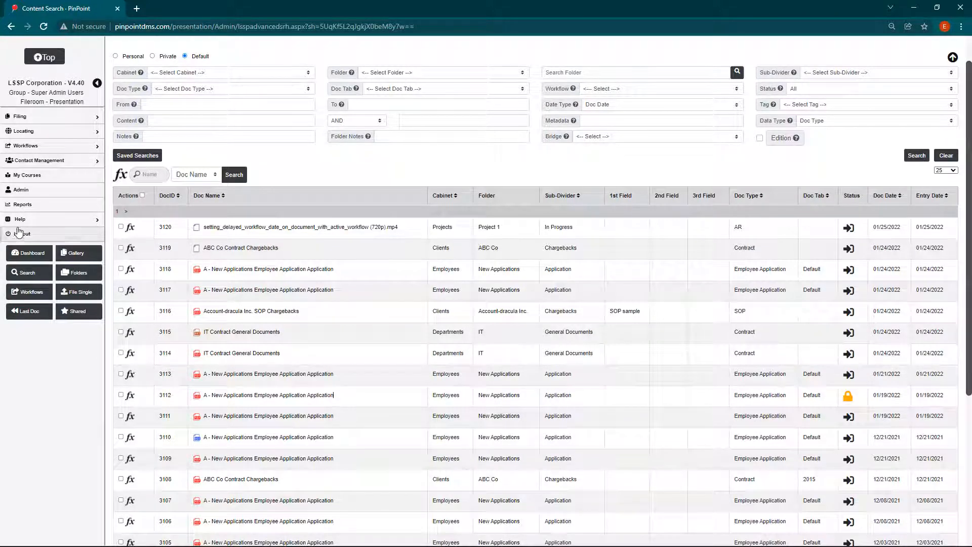
Step: Switch to admin mode and open the ARIE Distribution Rules list
click(24, 191)
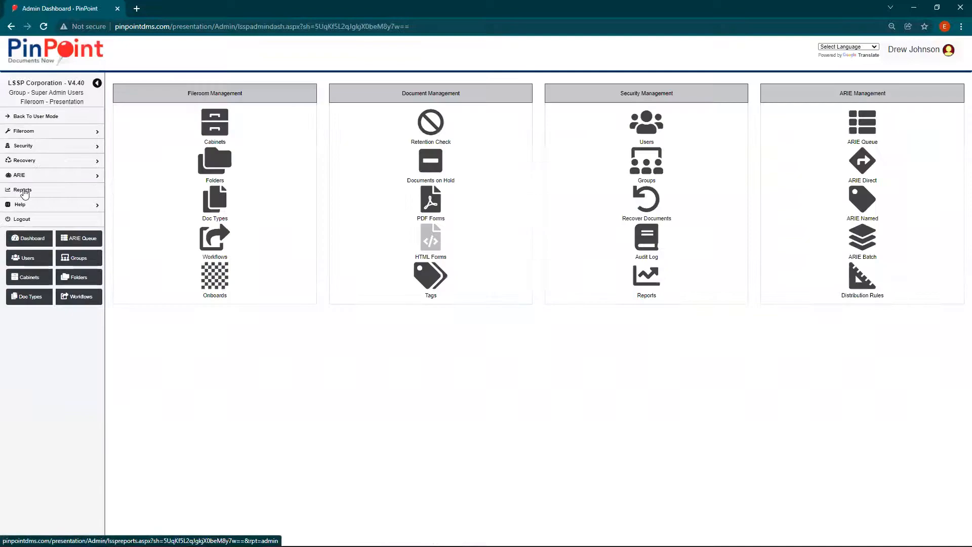
click(21, 175)
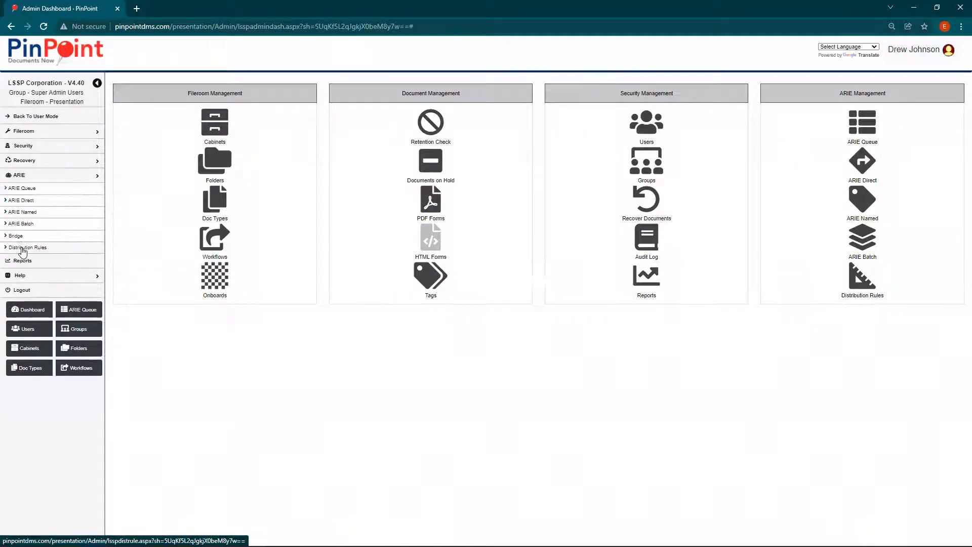
click(859, 281)
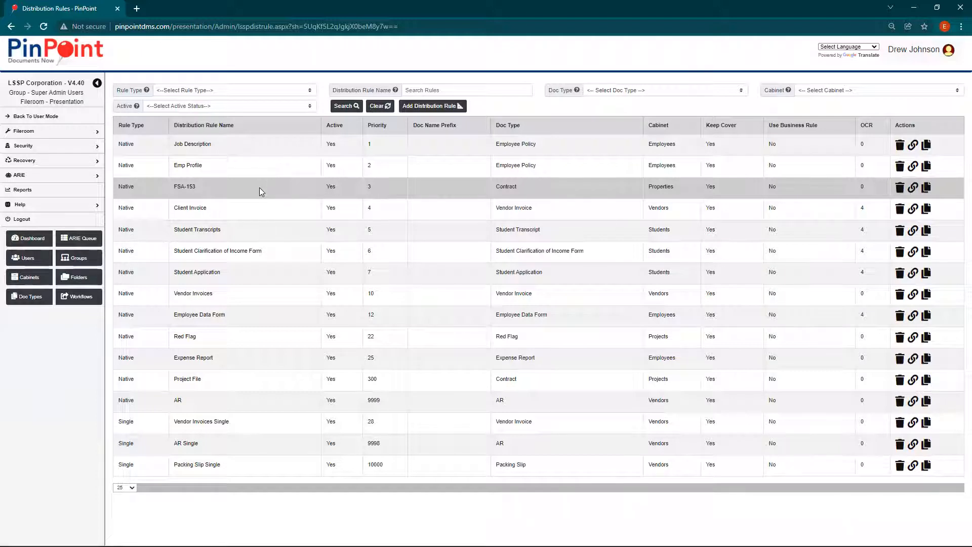
Step: Draft a distribution rule named Employee Resume Rule with cabinet Employees and sub-divider Exclusive Sub, and close the form without saving
click(415, 106)
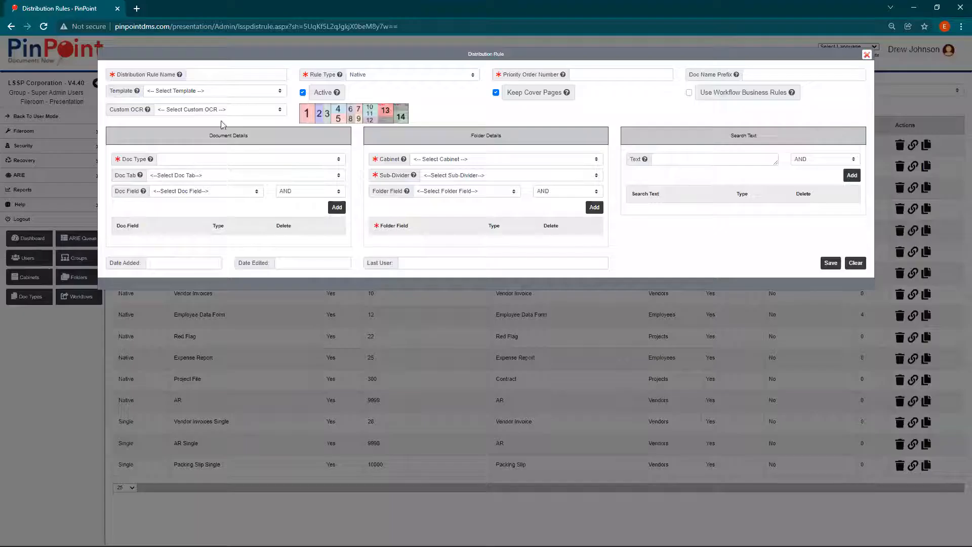
click(440, 158)
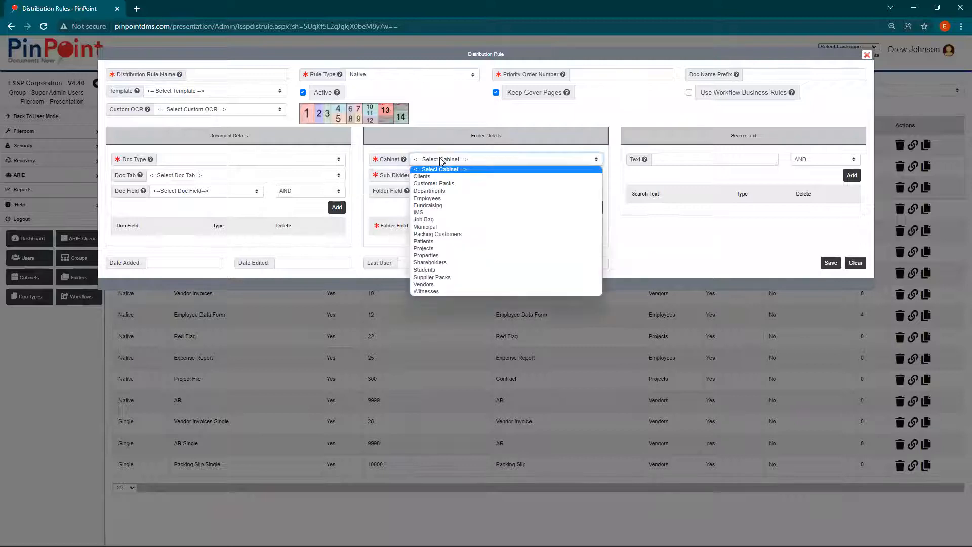
click(233, 76)
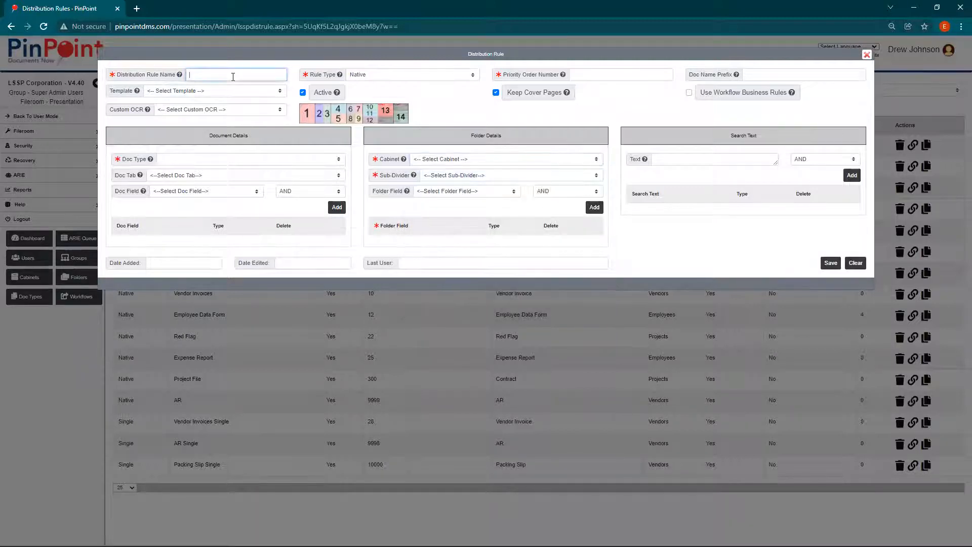
text(Employee Resume Rule)
click(427, 160)
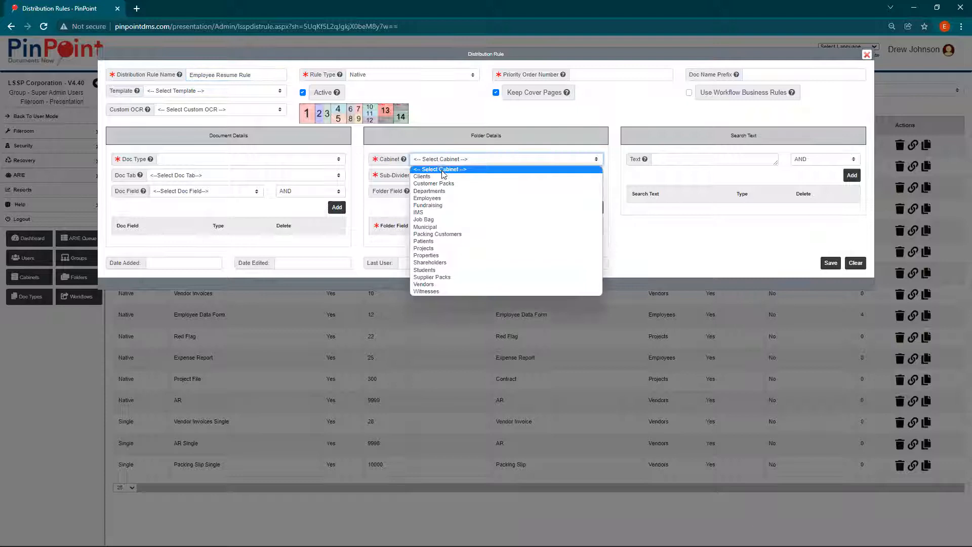
click(439, 199)
click(478, 175)
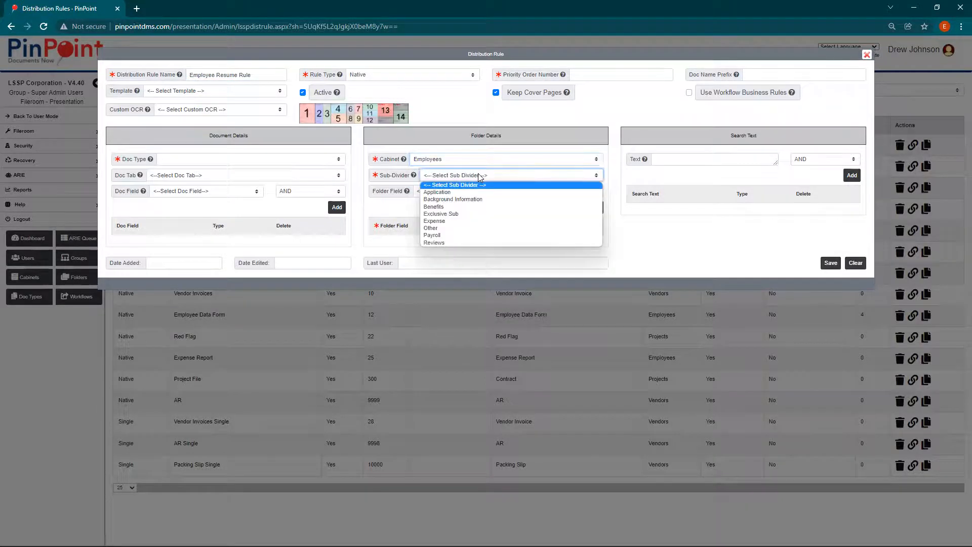
click(447, 216)
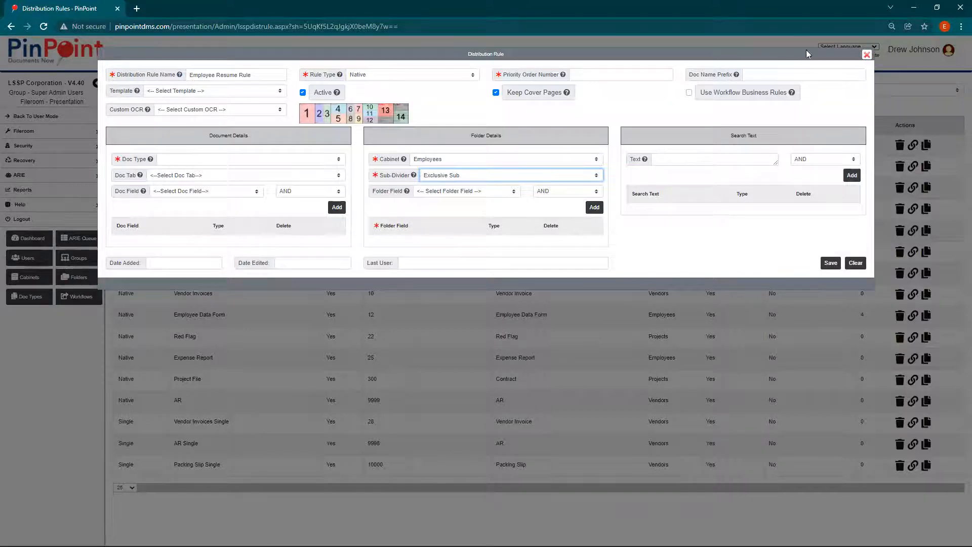
click(865, 54)
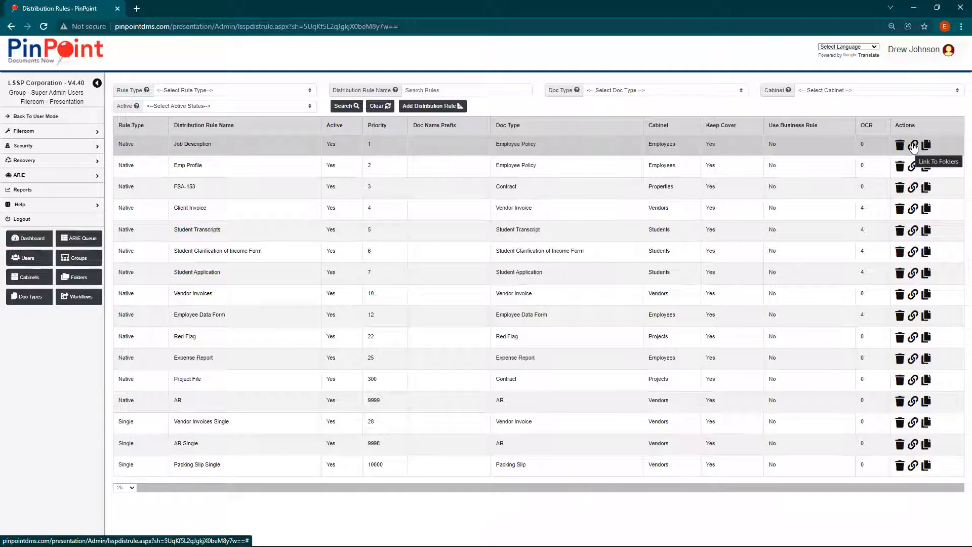
Step: Look over the folder links of the Job Description distribution rule and close them
click(913, 146)
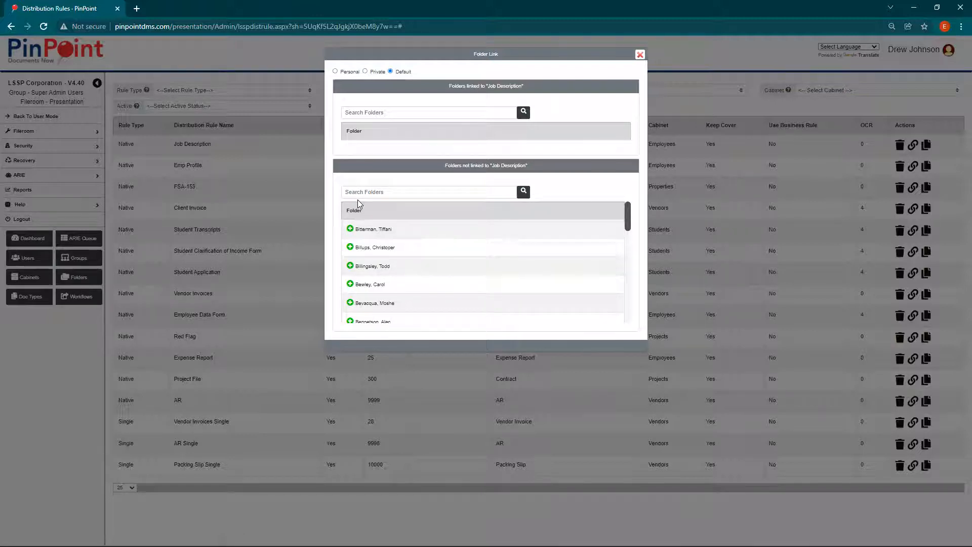
click(639, 55)
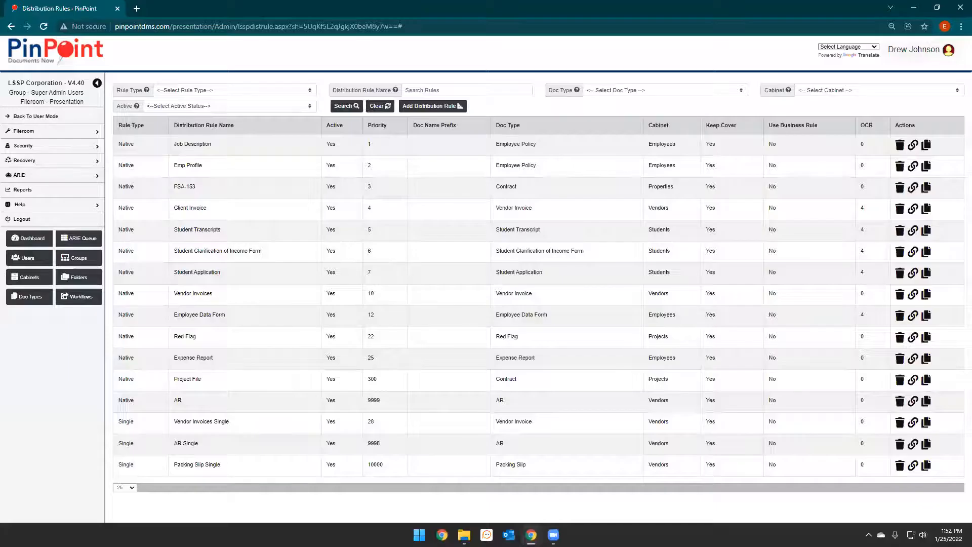
Step: Return to user mode, open My Onboards and show the steps of the first Employee Application onboard
click(22, 118)
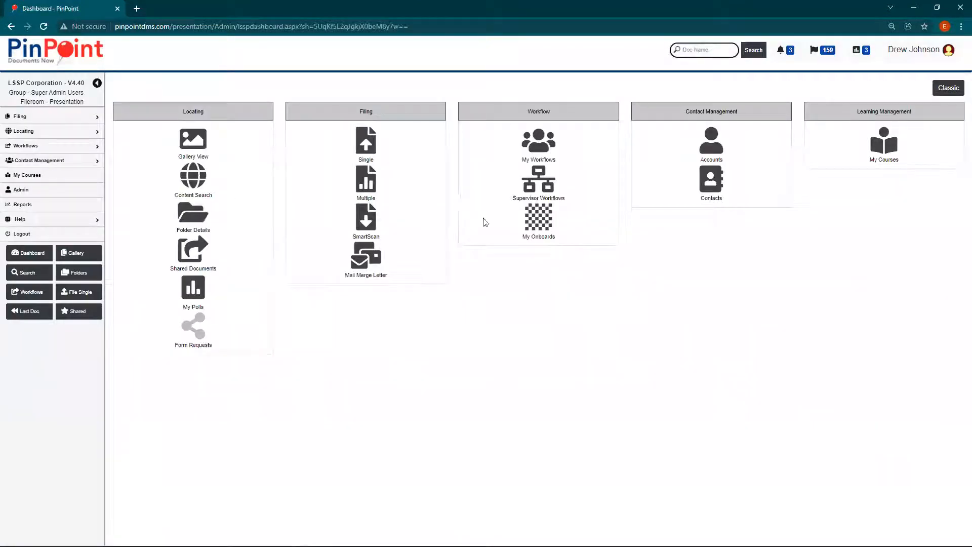
click(538, 232)
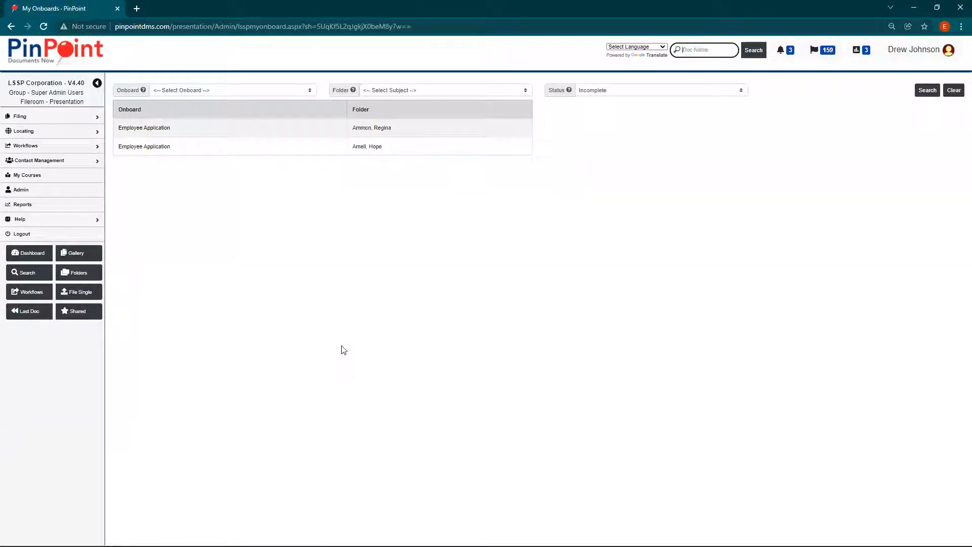
click(122, 130)
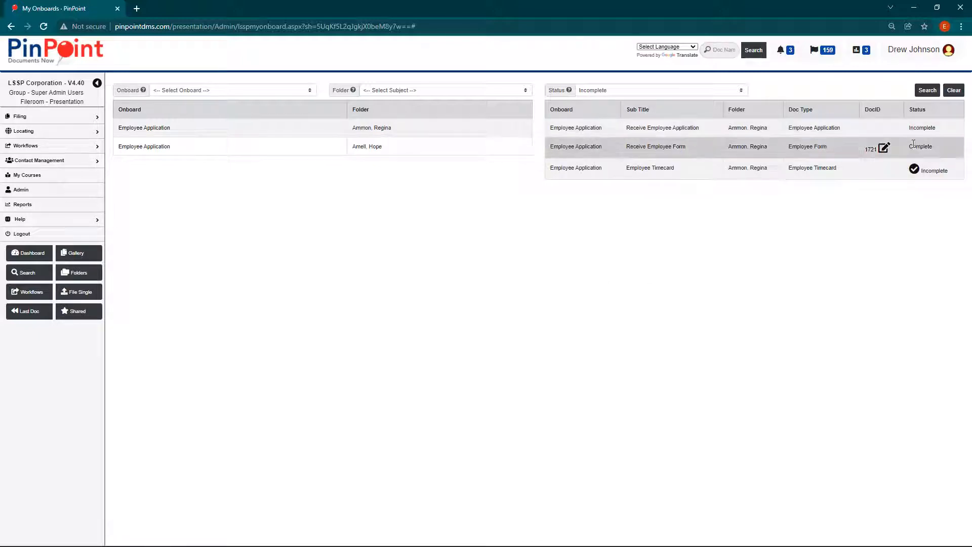
Step: Mark the onboard's manual Employee Timecard step as complete and revert it to incomplete
drag(820, 148, 791, 149)
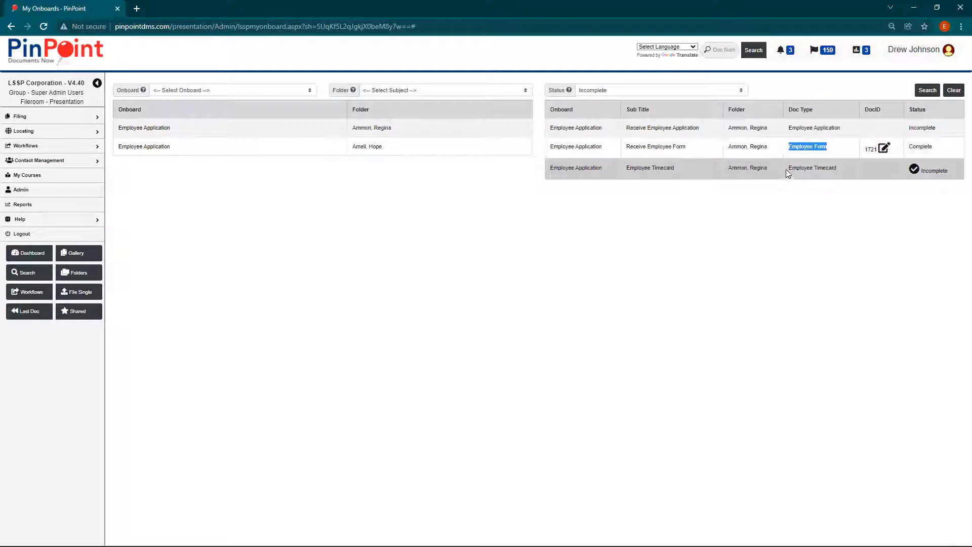
drag(837, 167, 789, 172)
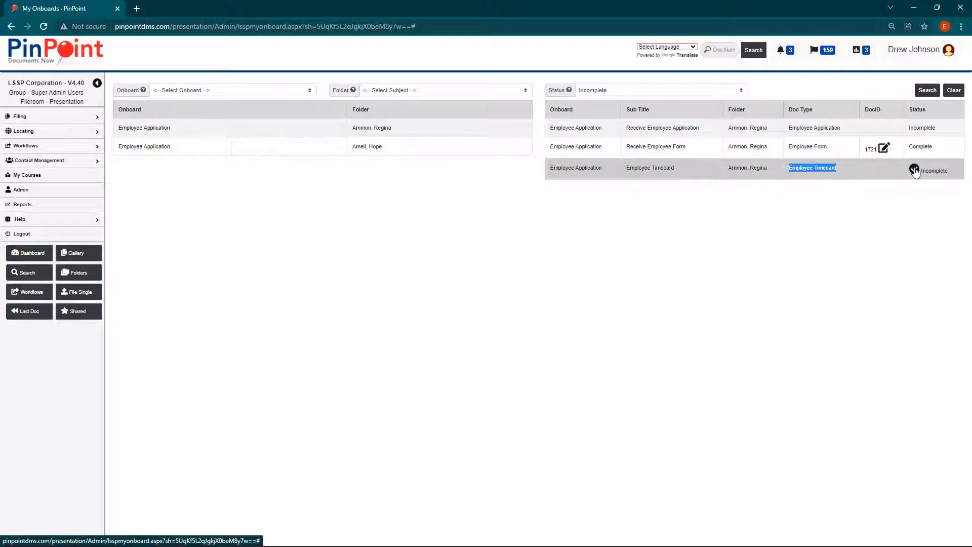
click(914, 171)
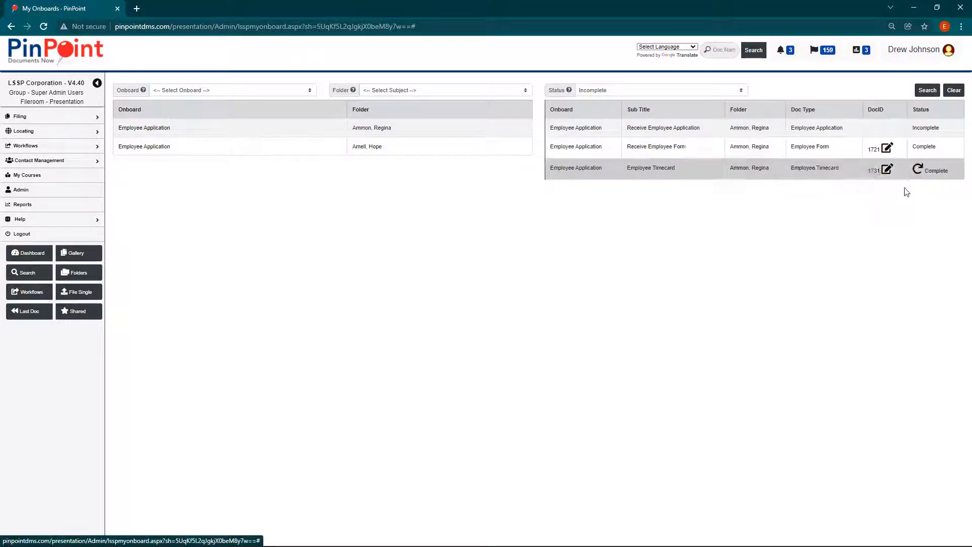
click(916, 172)
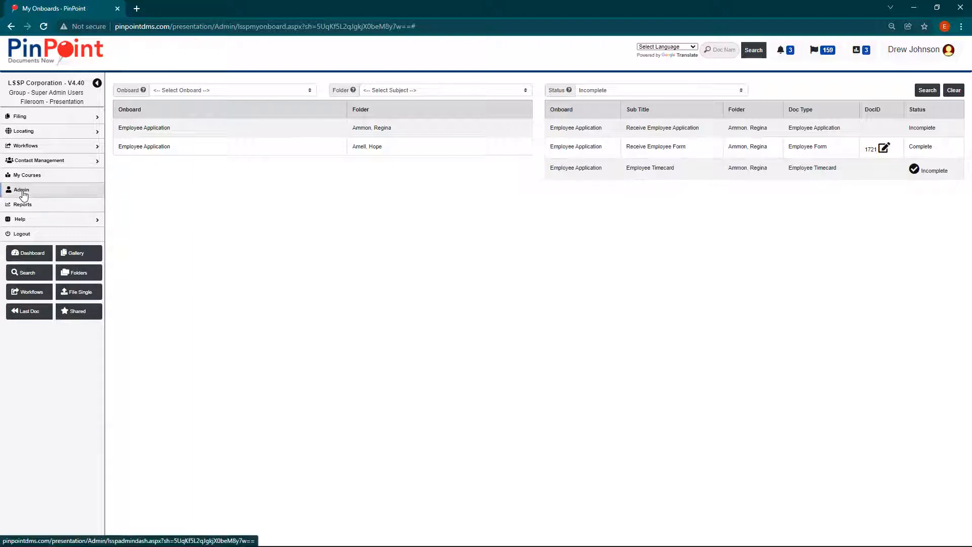
Step: In admin mode, examine the doc type steps and Manual settings of the Employee Application onboard, including Employee Timecard, and close them
click(21, 190)
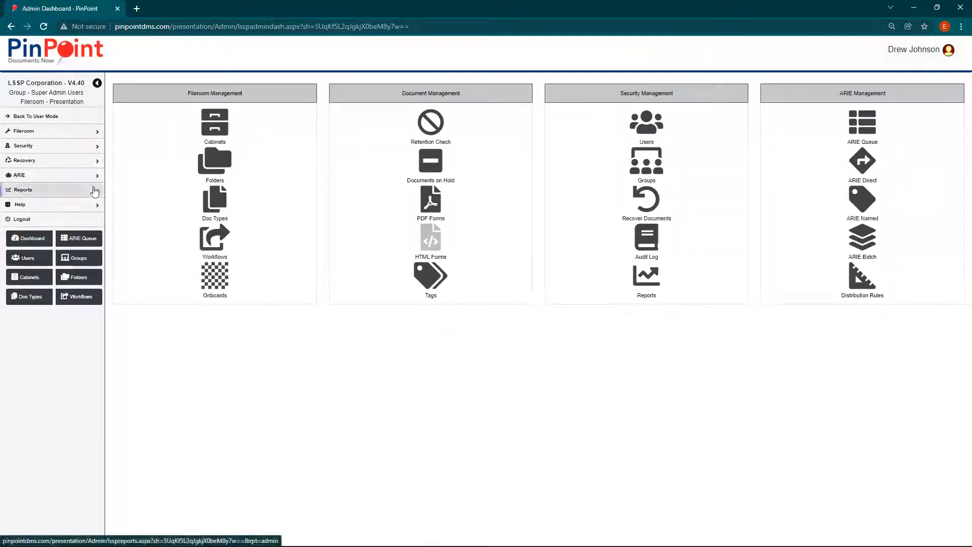
click(216, 282)
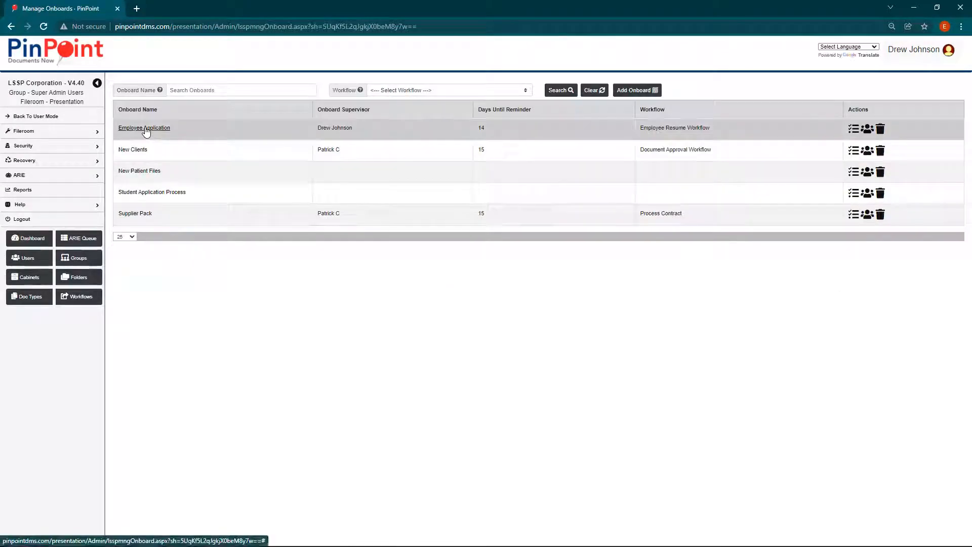
click(854, 130)
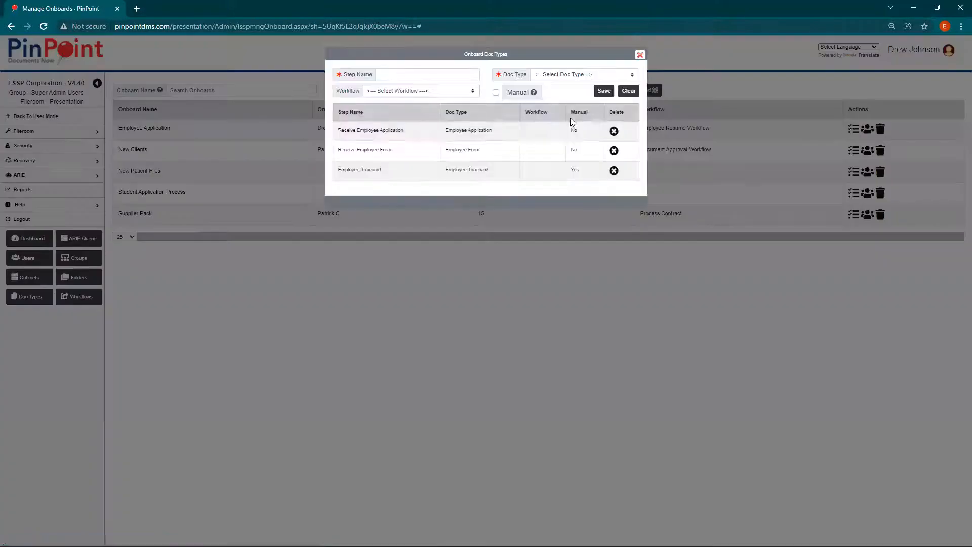
double_click(572, 152)
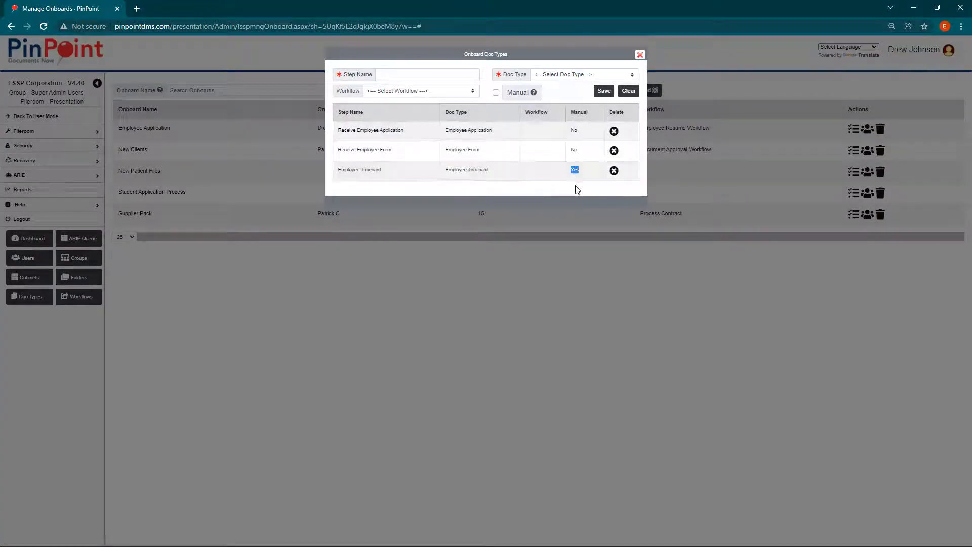
click(360, 171)
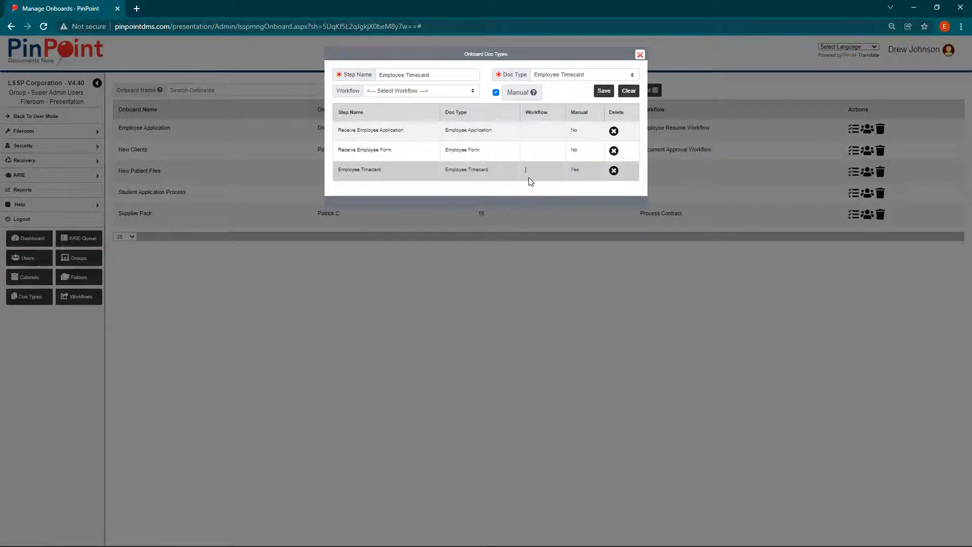
click(639, 54)
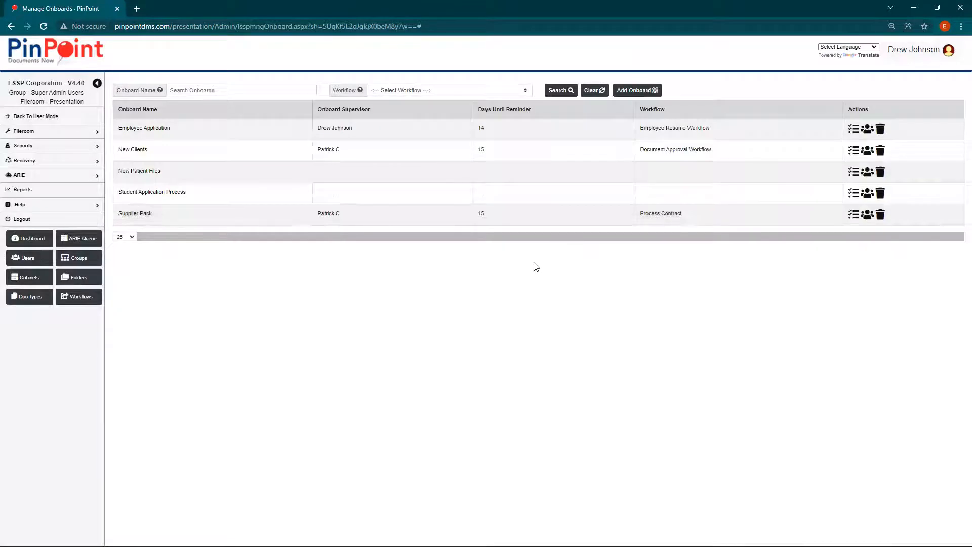
Step: Return to user mode and open the Email Reminder setup for document 3118 from Content Search
click(23, 238)
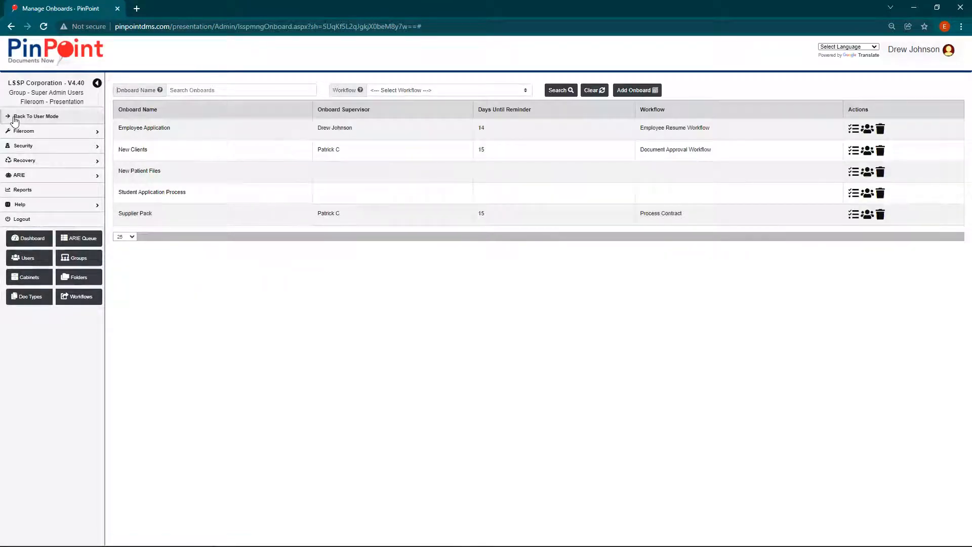
click(22, 272)
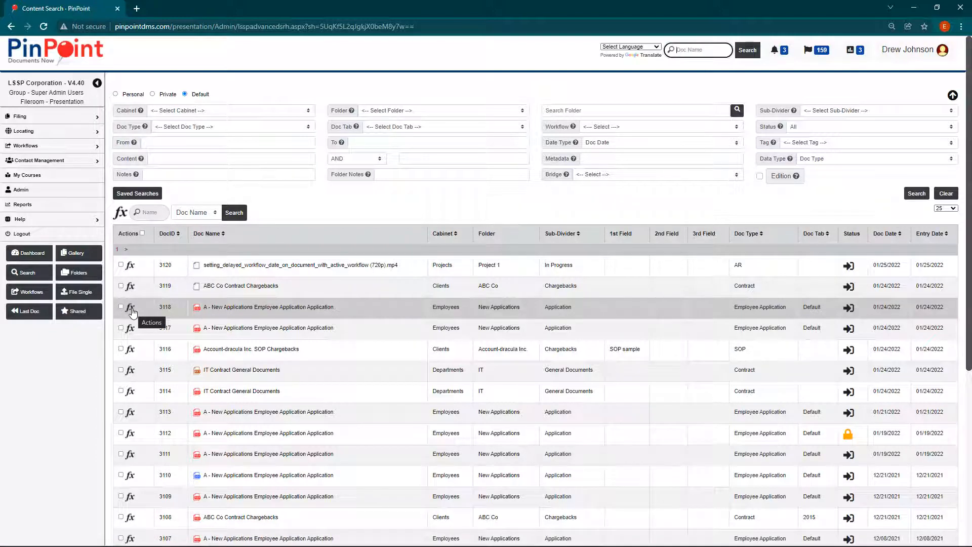
click(130, 309)
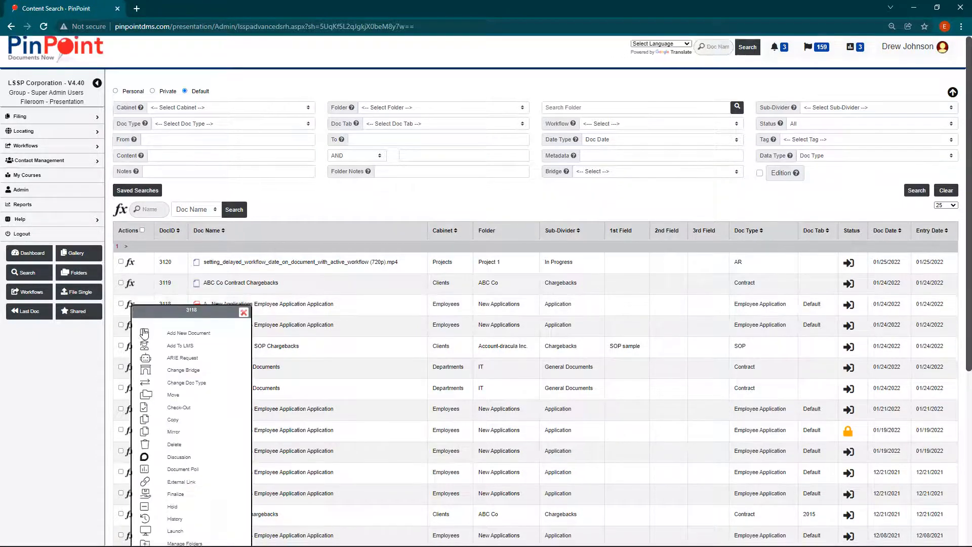
scroll(145, 335, down, 5)
drag(205, 330, 164, 335)
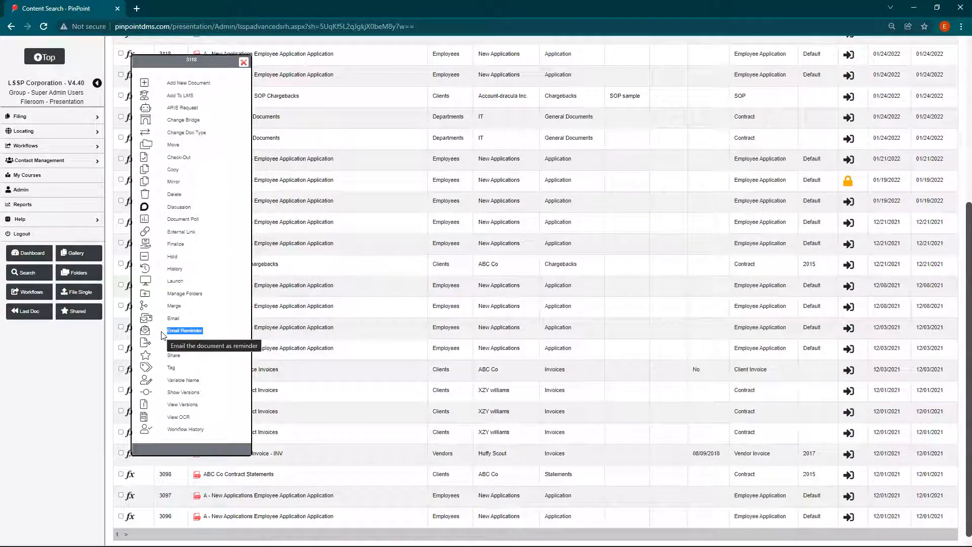
click(147, 334)
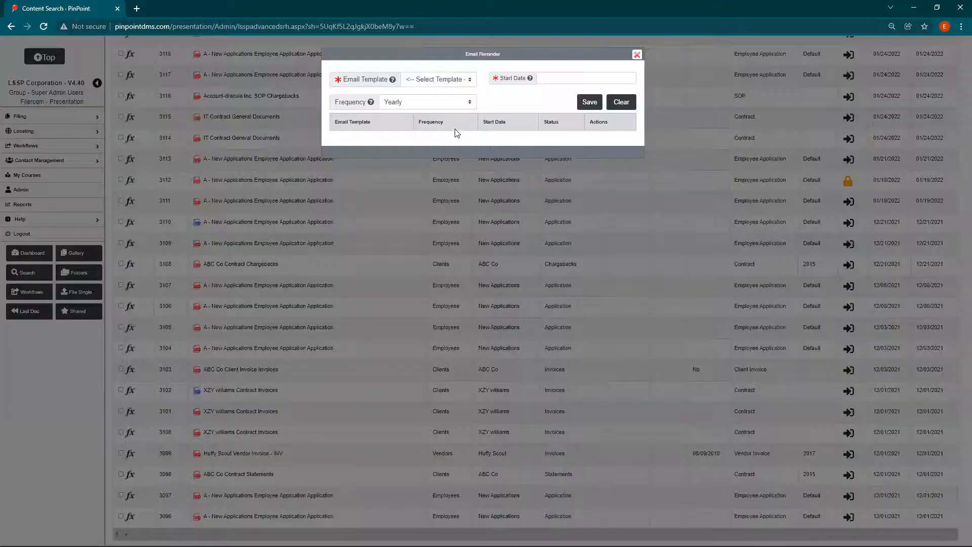
Step: Save an email reminder with template Employee PAF, frequency One Time and start date 01/26/2022
click(440, 80)
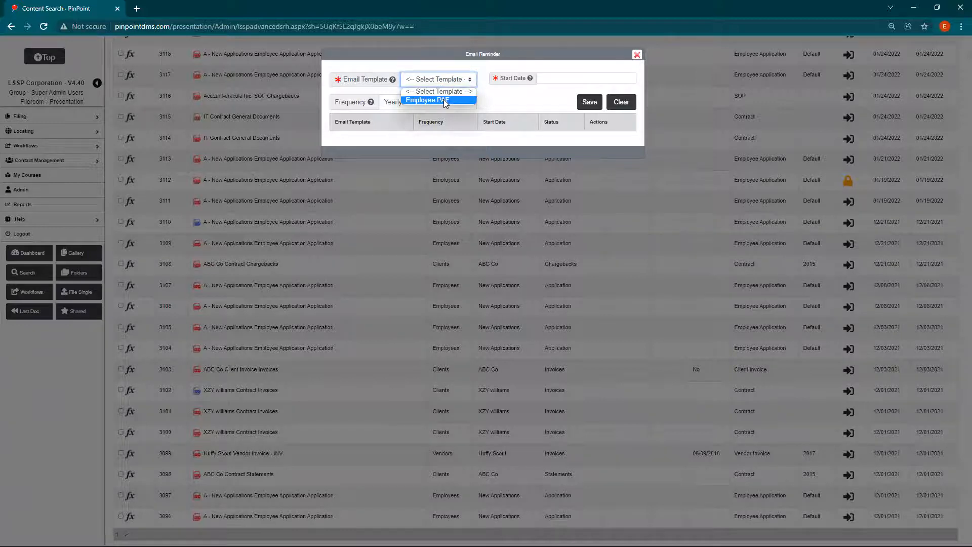
click(443, 99)
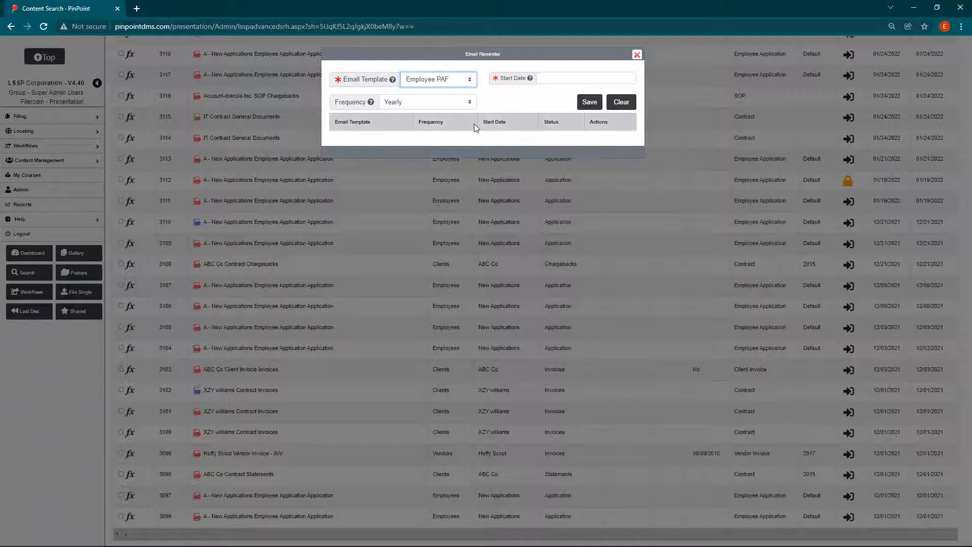
click(414, 102)
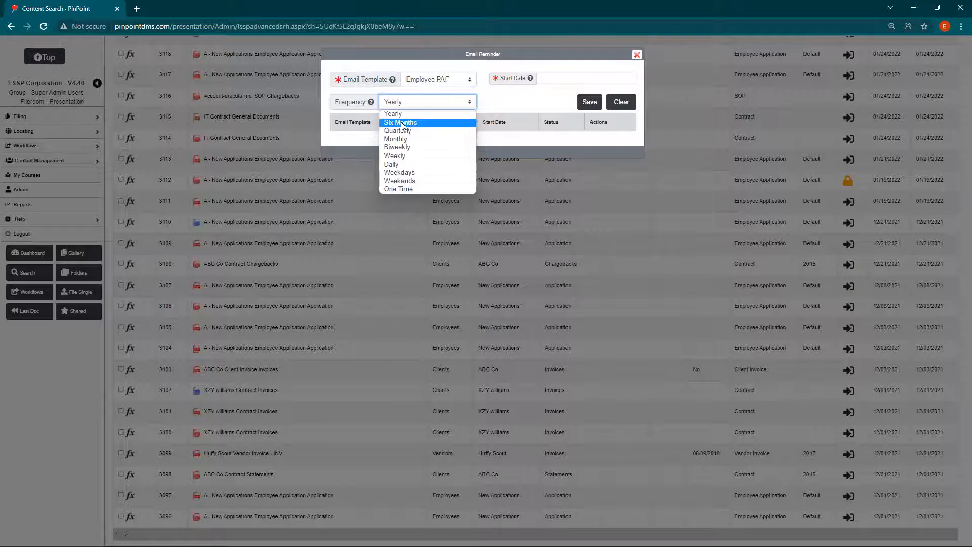
click(403, 189)
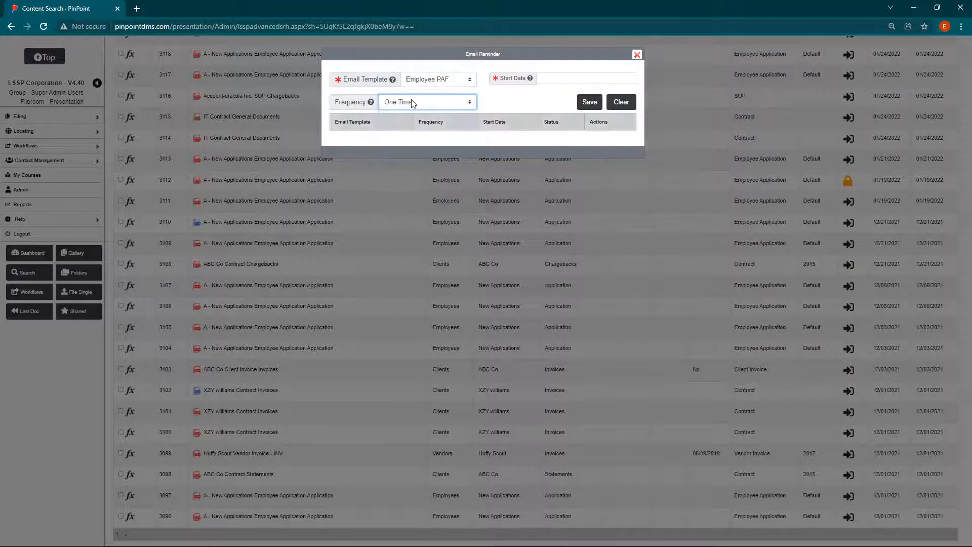
click(554, 78)
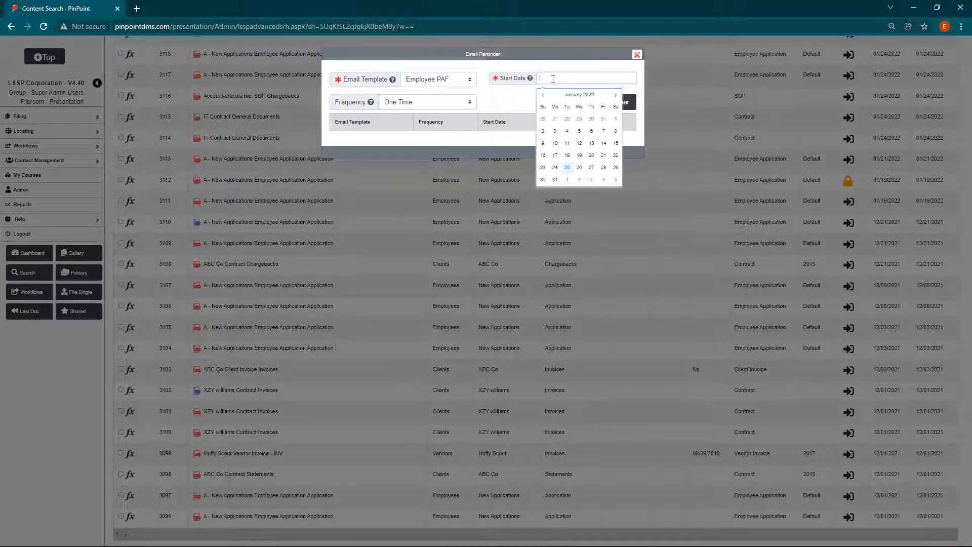
click(577, 167)
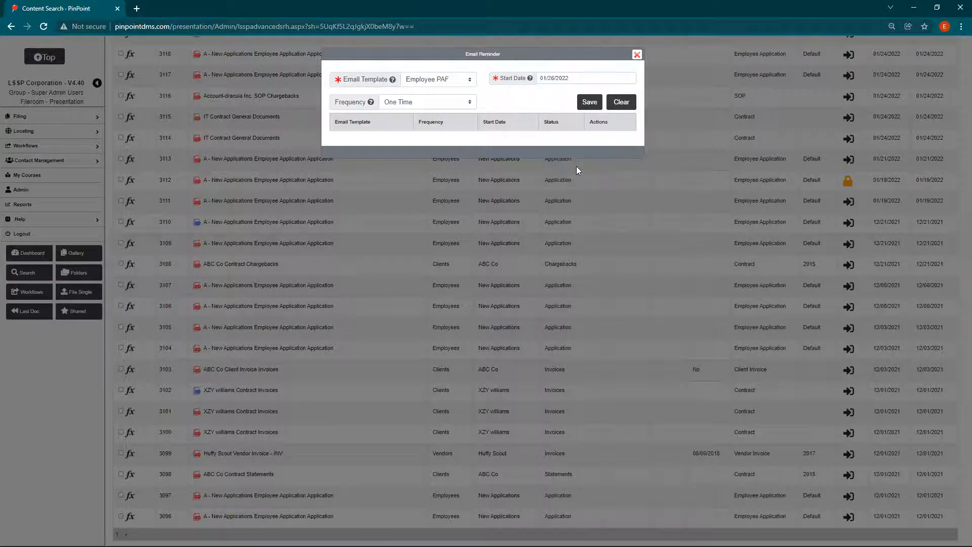
click(587, 104)
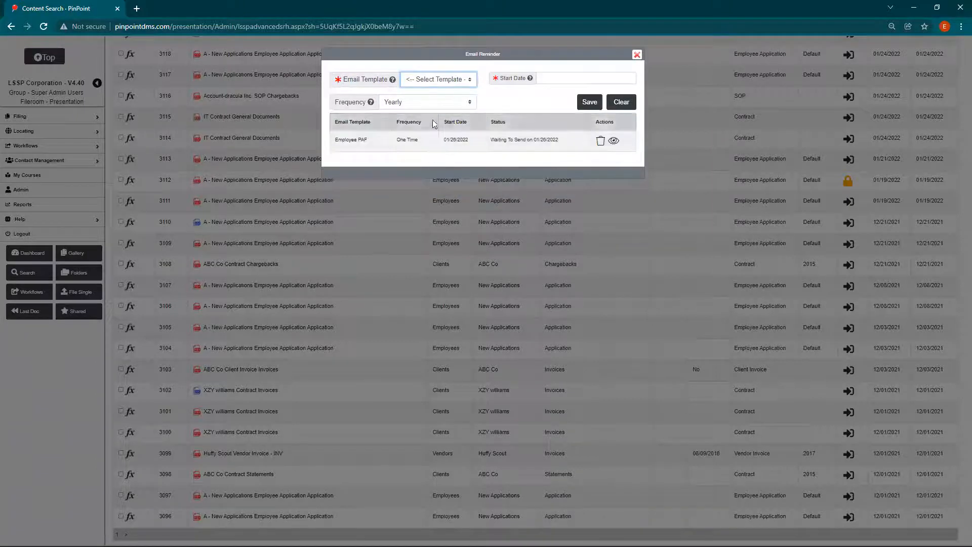
Step: Set the saved Employee PAF reminder's frequency to Yearly, save it and close the reminder setup
click(344, 142)
click(402, 102)
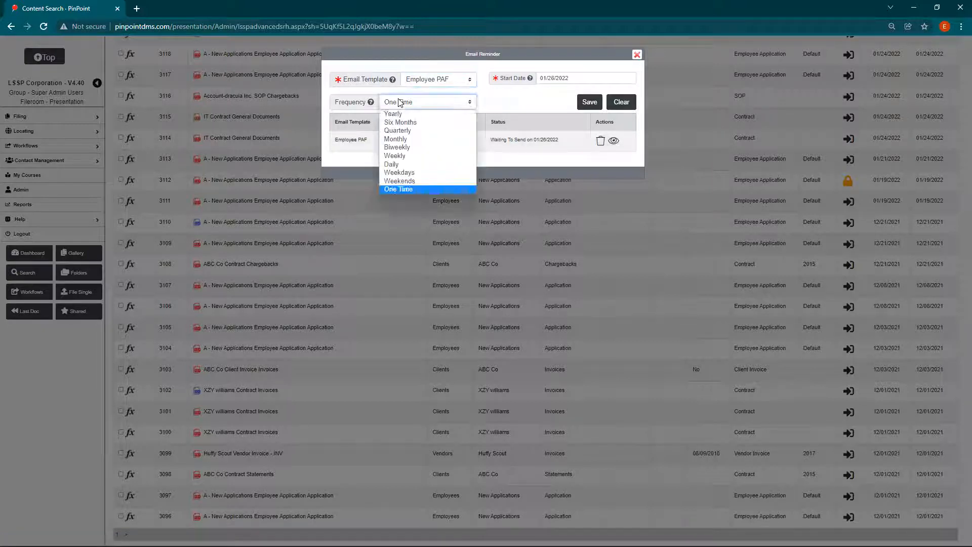
click(400, 115)
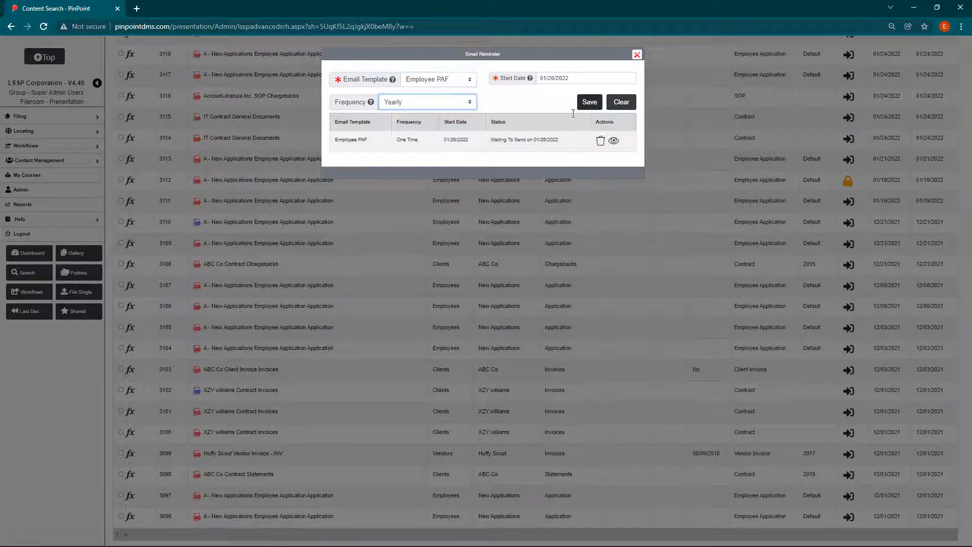
click(589, 103)
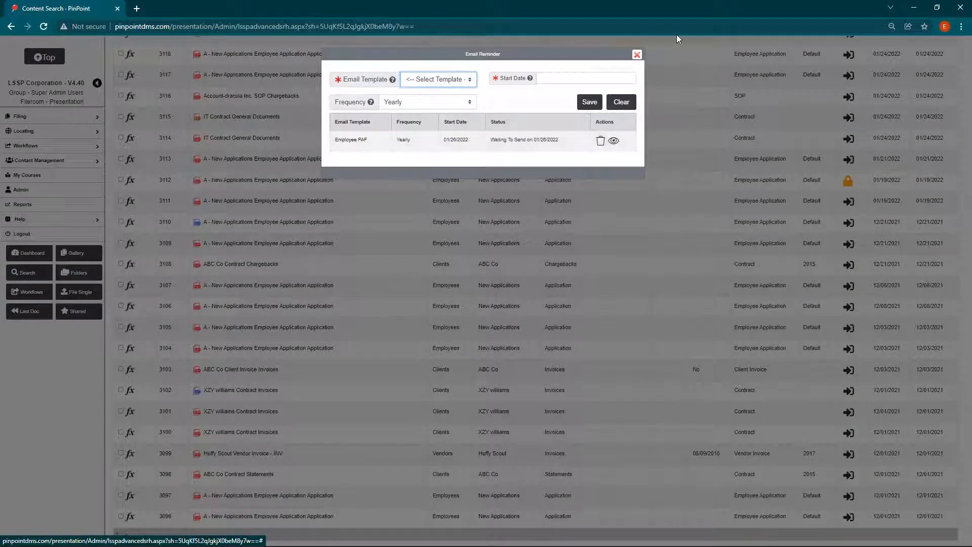
click(636, 54)
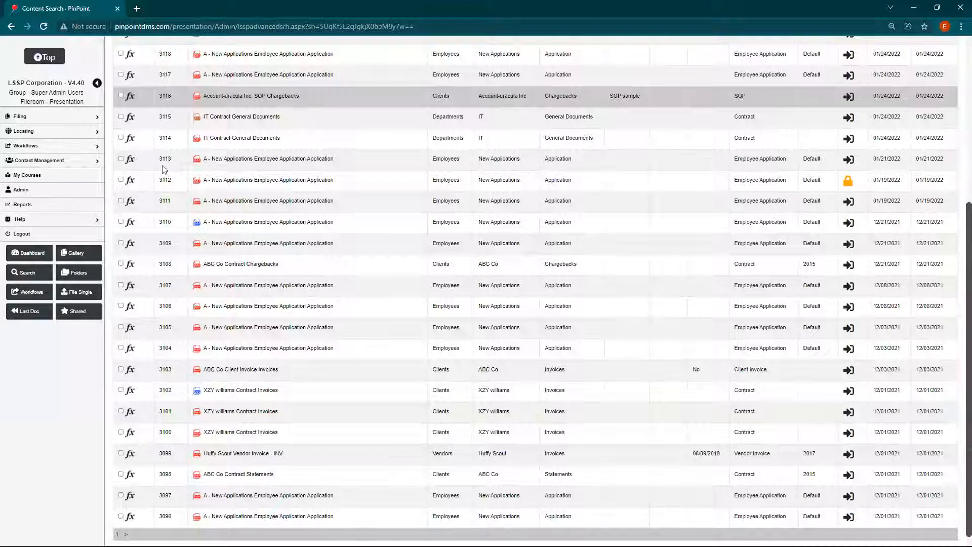
Step: In admin mode, open the document reminder mail setup of the Employee PAF email template and look through its recipient lists
click(22, 190)
click(25, 133)
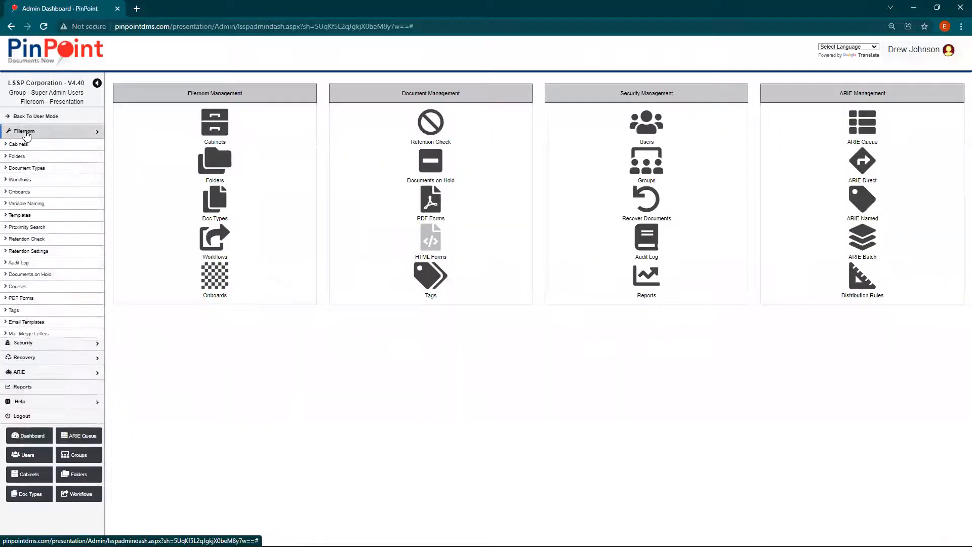
click(24, 324)
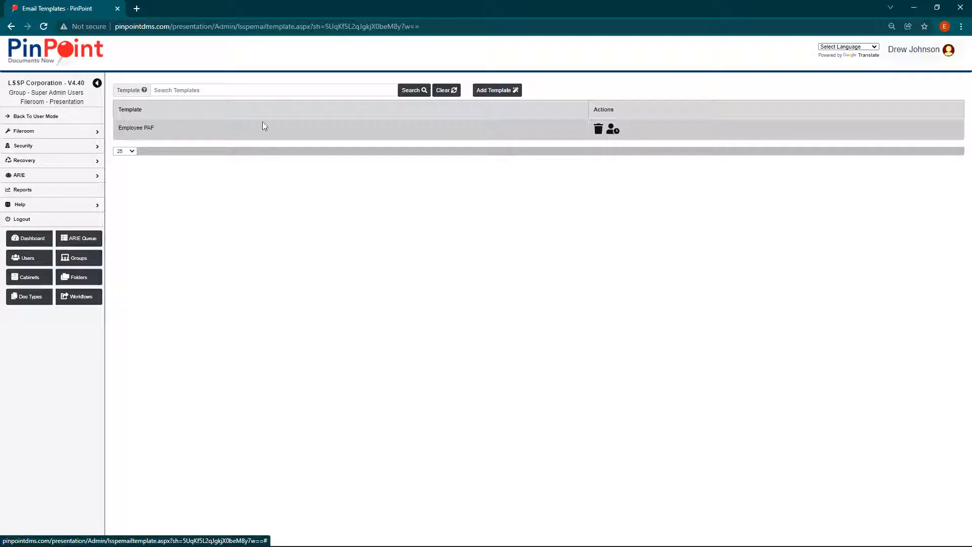
click(613, 131)
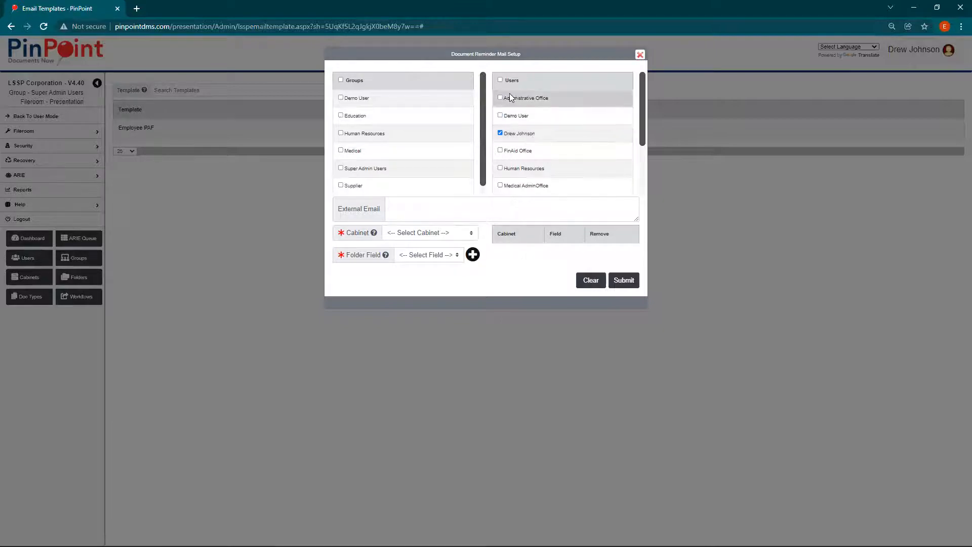
scroll(512, 157, down, 3)
scroll(514, 147, up, 3)
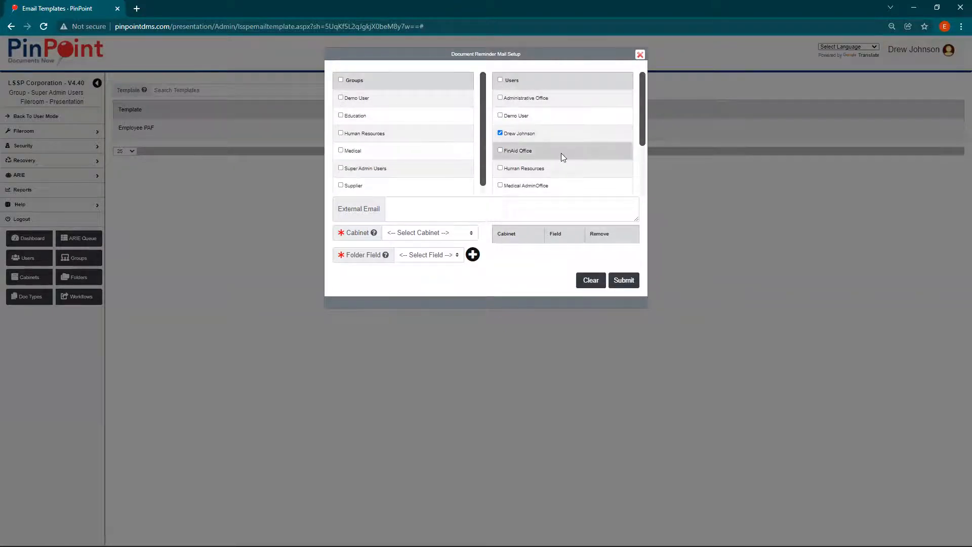
Step: In the Employee PAF reminder mail setup, deselect the checked user and add the Employees cabinet's Email Field as recipient
click(500, 133)
click(424, 206)
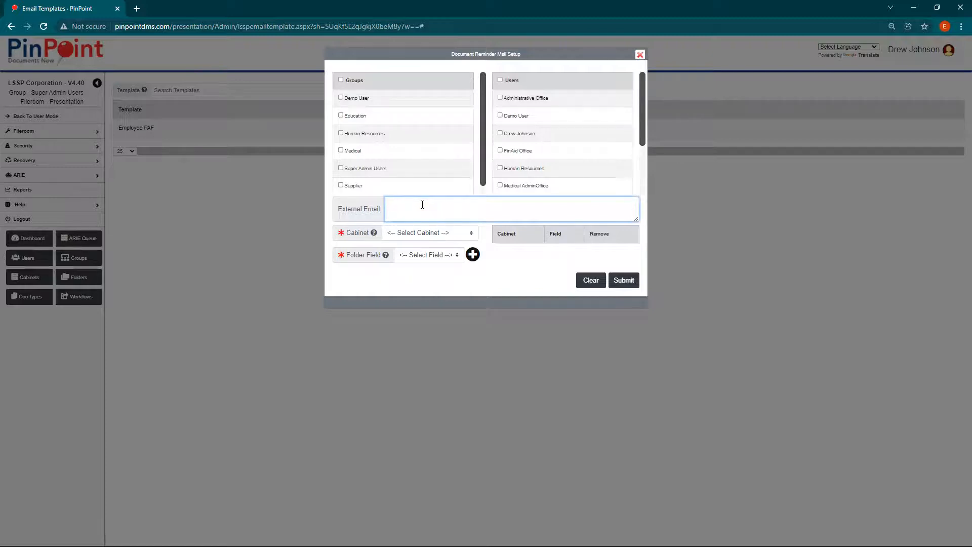
click(417, 236)
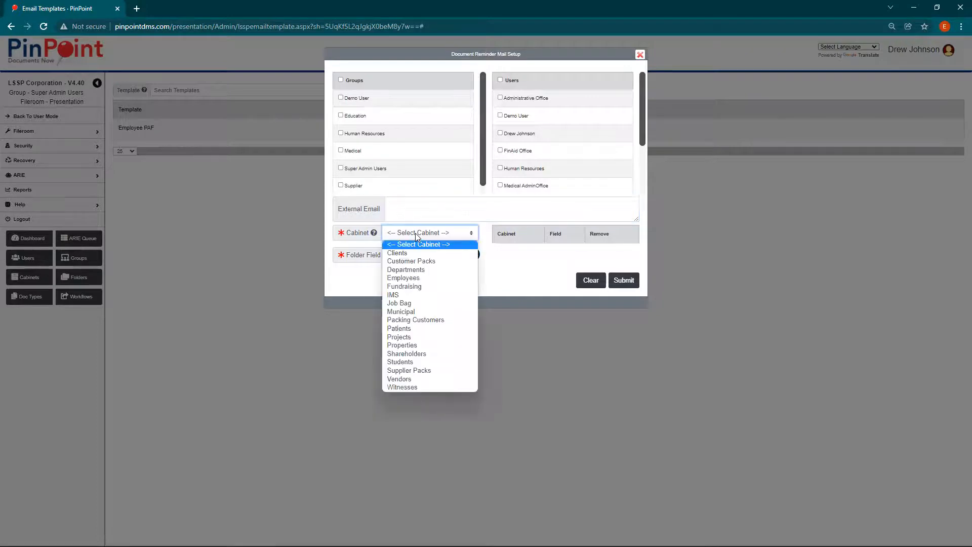
click(411, 278)
click(416, 256)
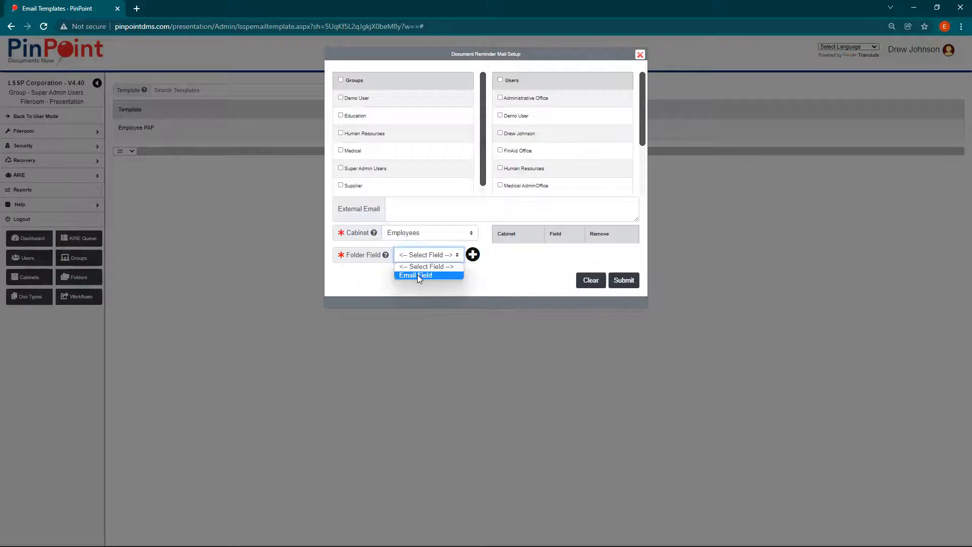
click(418, 275)
click(472, 255)
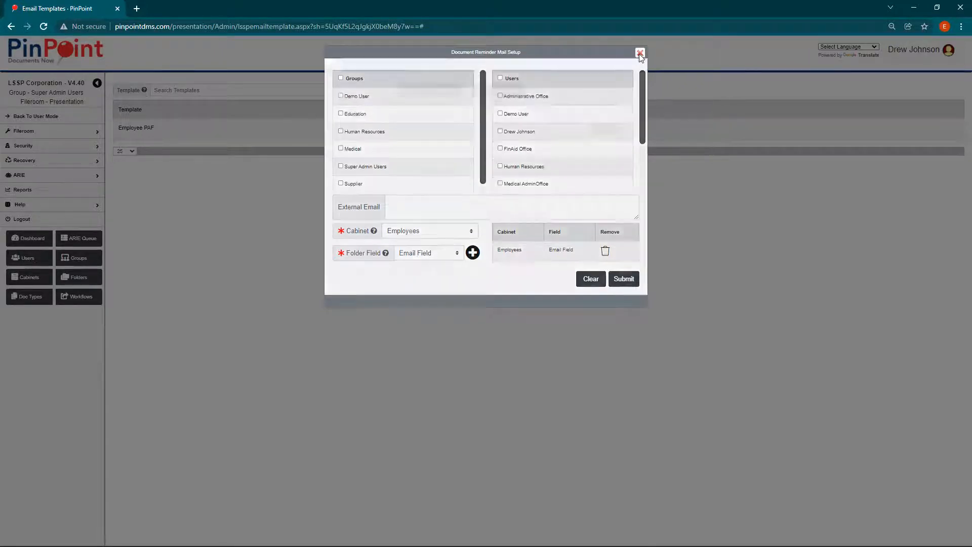
click(639, 55)
Step: Return to user mode and search Content Search for documents in the Employees cabinet
click(33, 117)
click(29, 272)
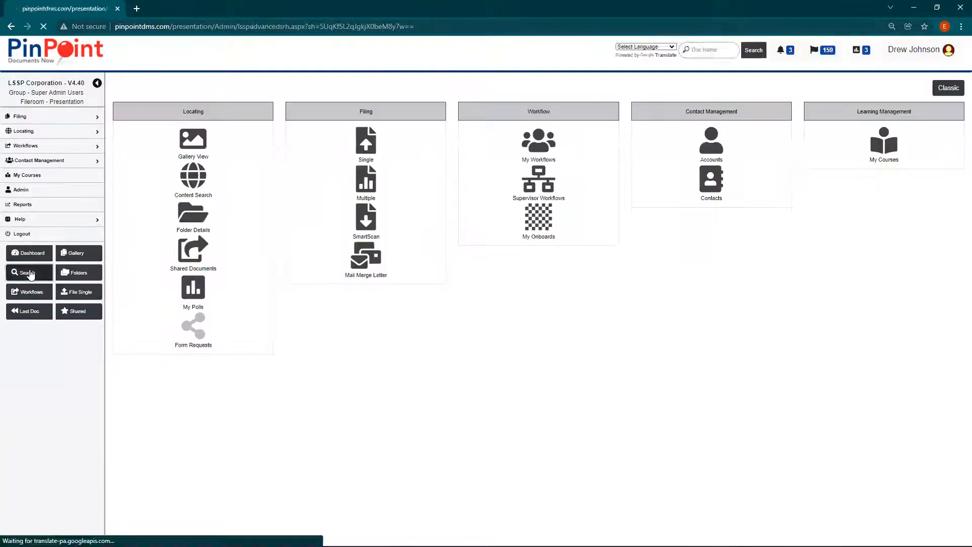
scroll(178, 390, down, 3)
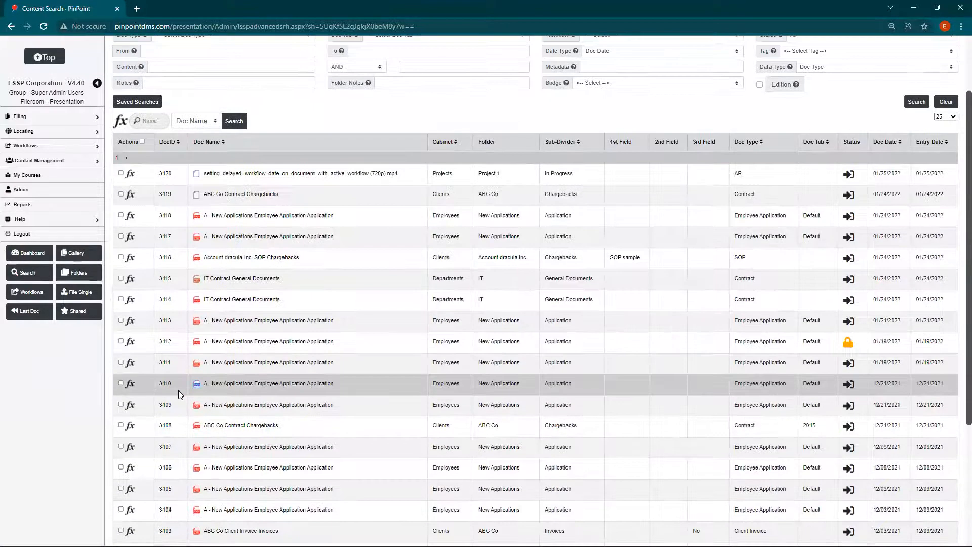
scroll(182, 296, up, 3)
click(177, 114)
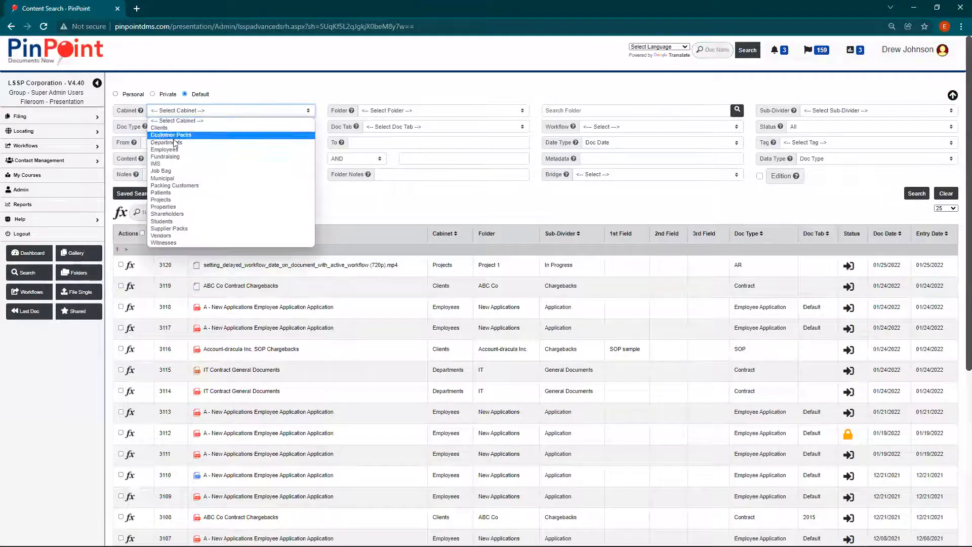
click(178, 148)
click(917, 193)
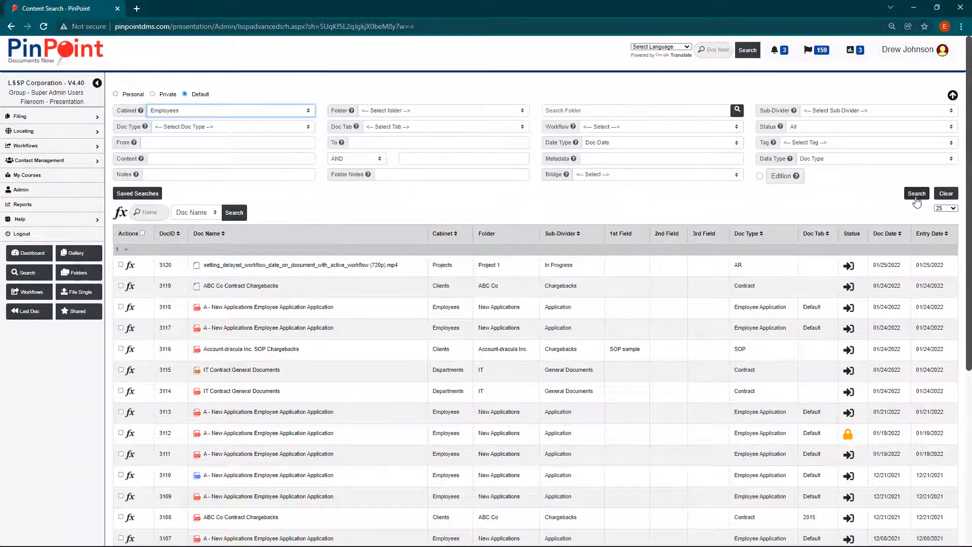
Step: Look through the Employees documents and narrow the search to the second employee folder listed
scroll(219, 289, down, 4)
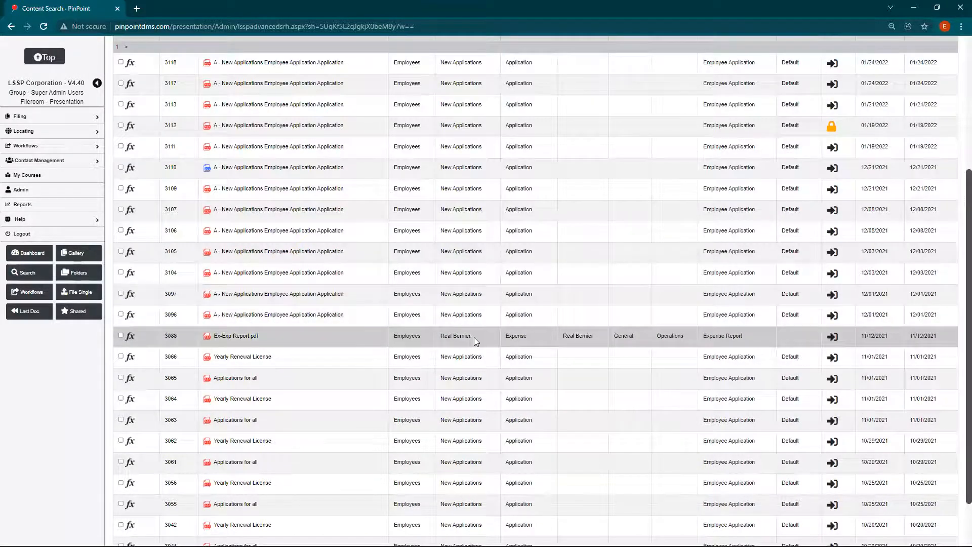
scroll(476, 338, down, 2)
scroll(337, 119, up, 5)
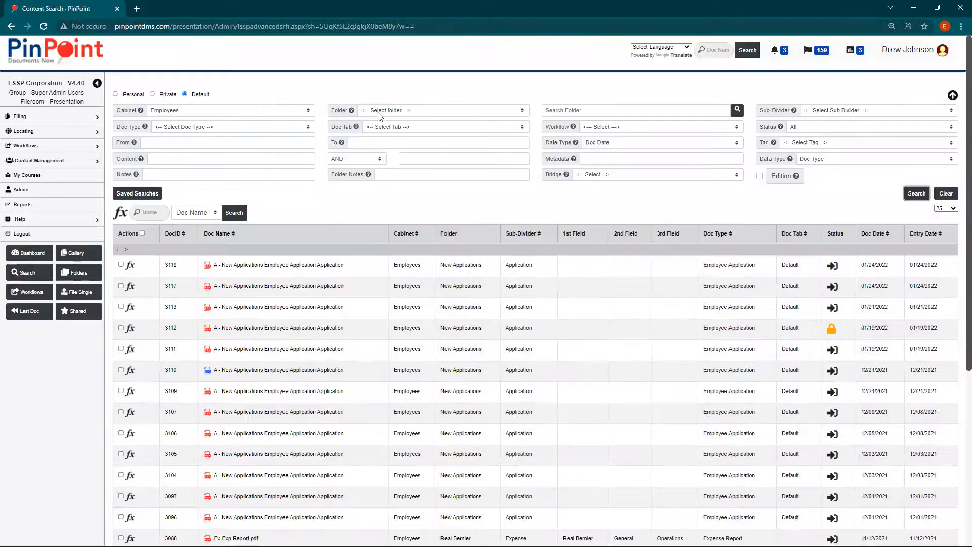
click(385, 111)
click(381, 135)
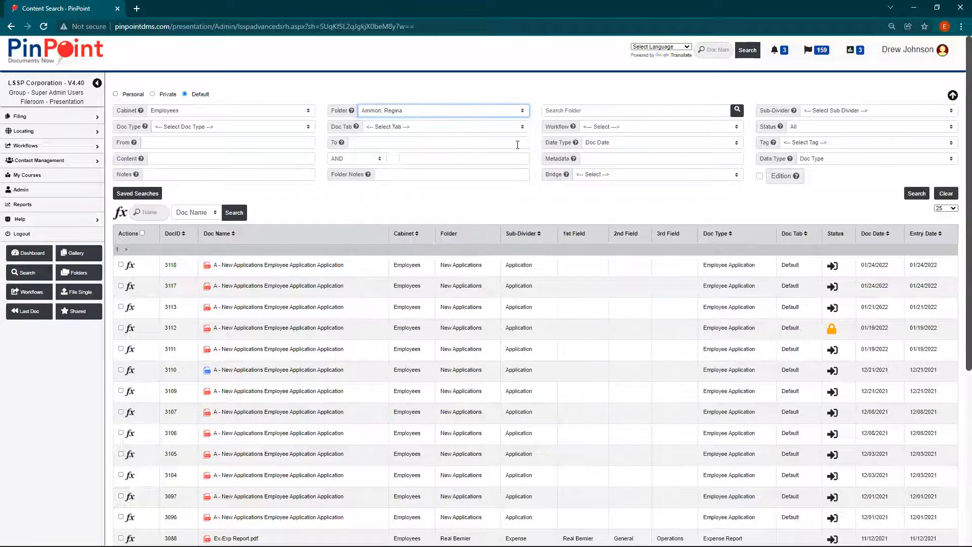
click(917, 193)
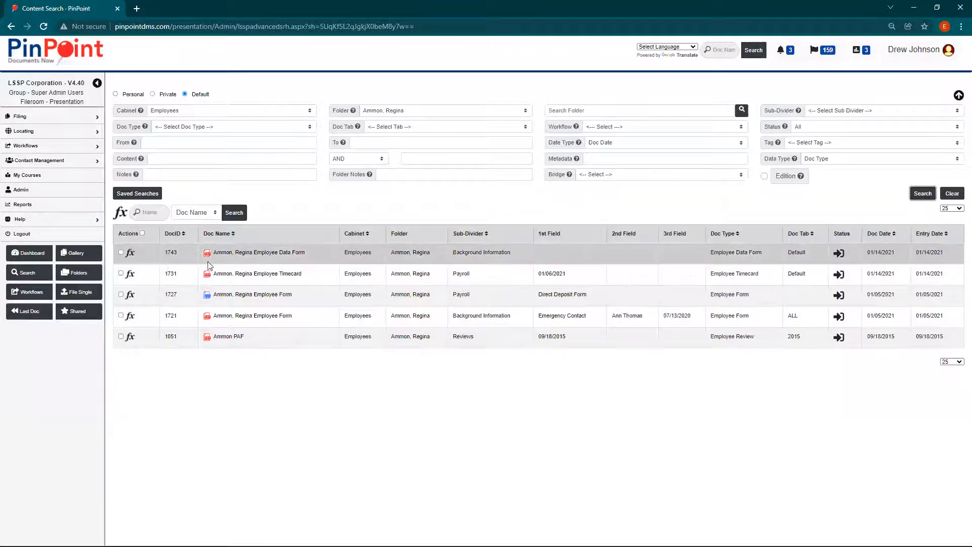
Step: Save an email reminder for document 1743 with template Employee PAF, frequency Yearly and start date 01/26/2022
click(130, 253)
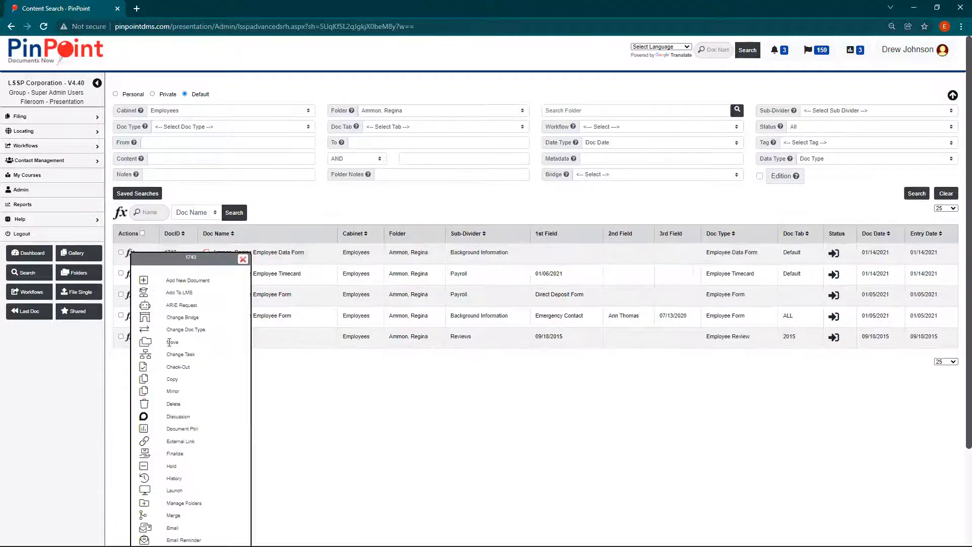
scroll(156, 446, down, 2)
click(153, 439)
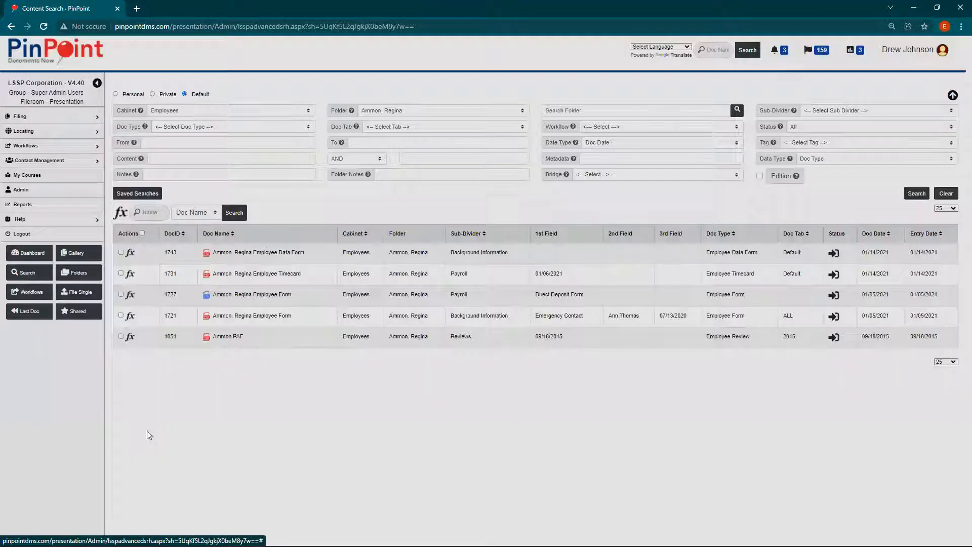
click(445, 81)
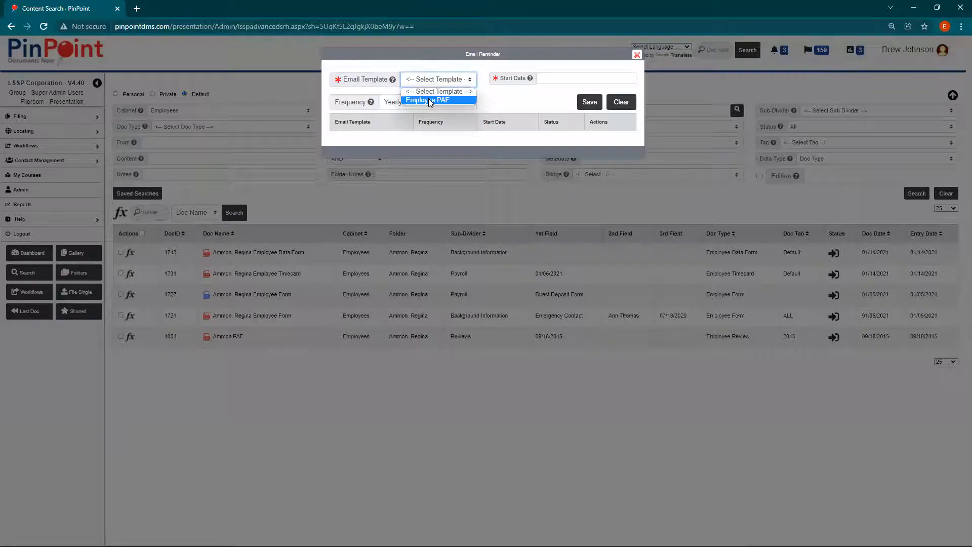
click(430, 101)
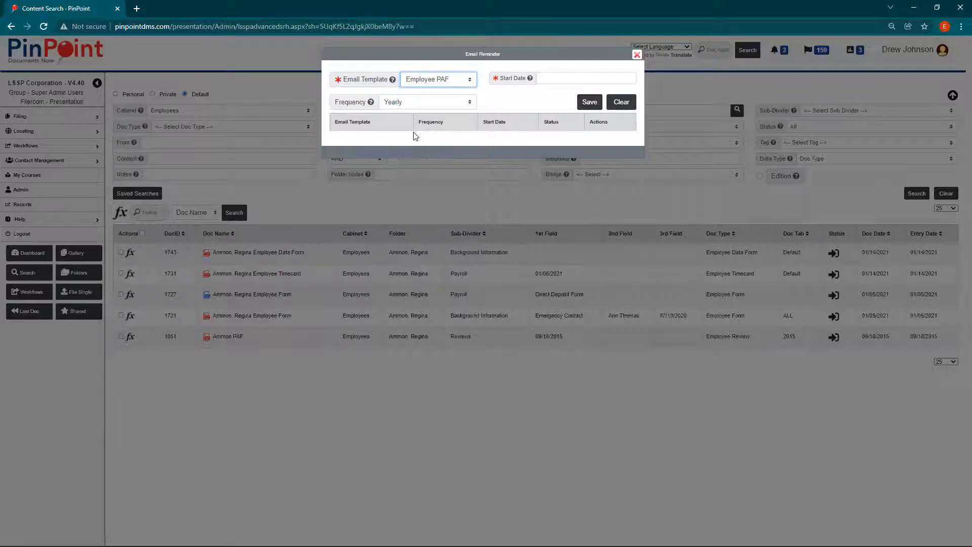
click(426, 102)
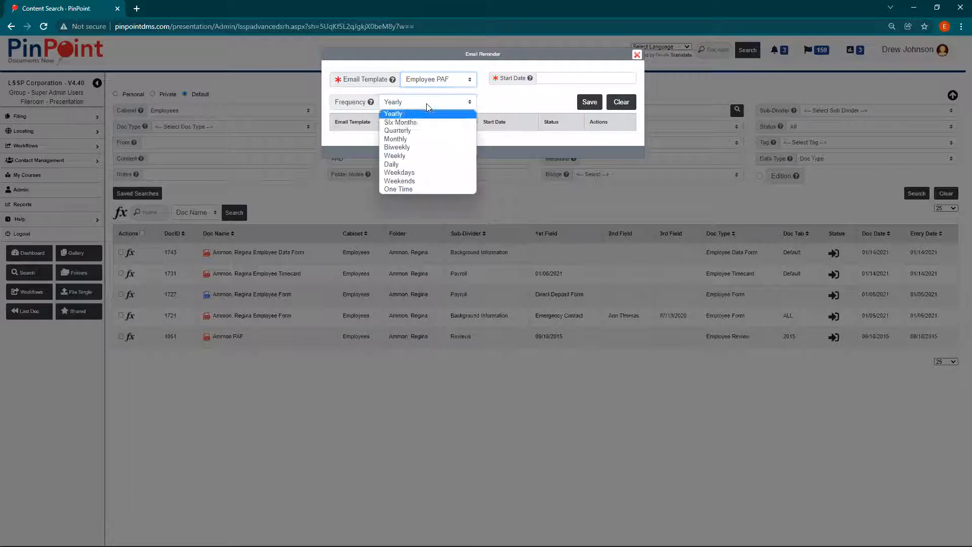
click(400, 114)
click(541, 81)
click(578, 169)
click(590, 101)
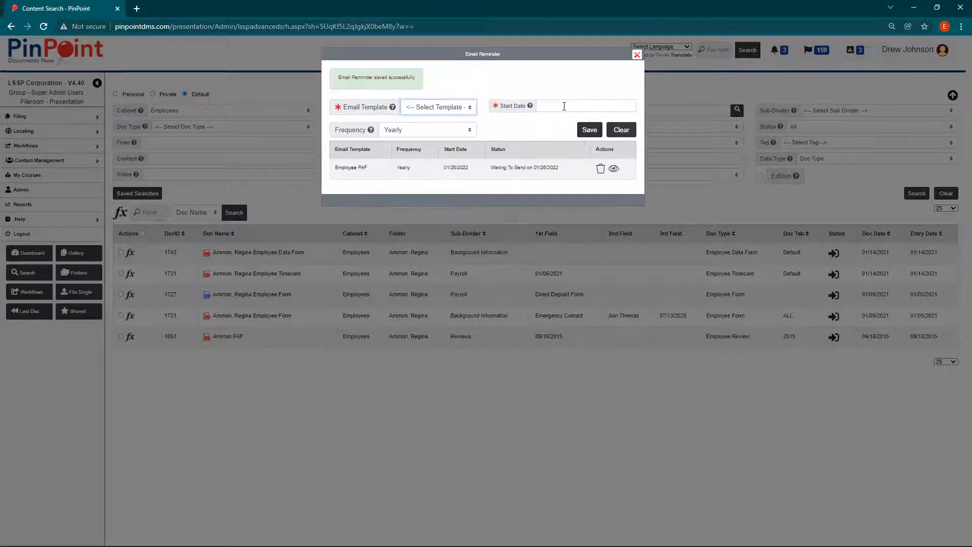
click(637, 55)
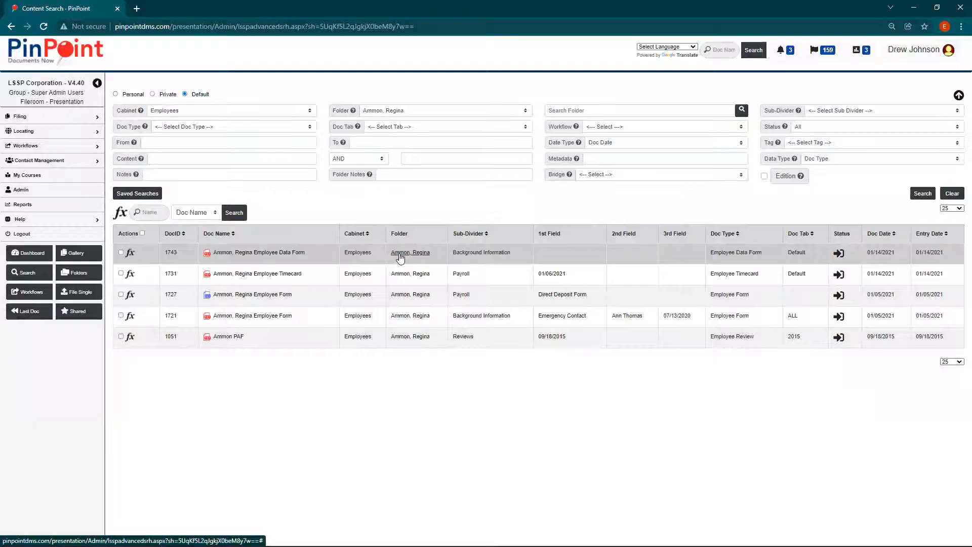
Step: Check the Email Field in the folder information of document 1743
click(399, 253)
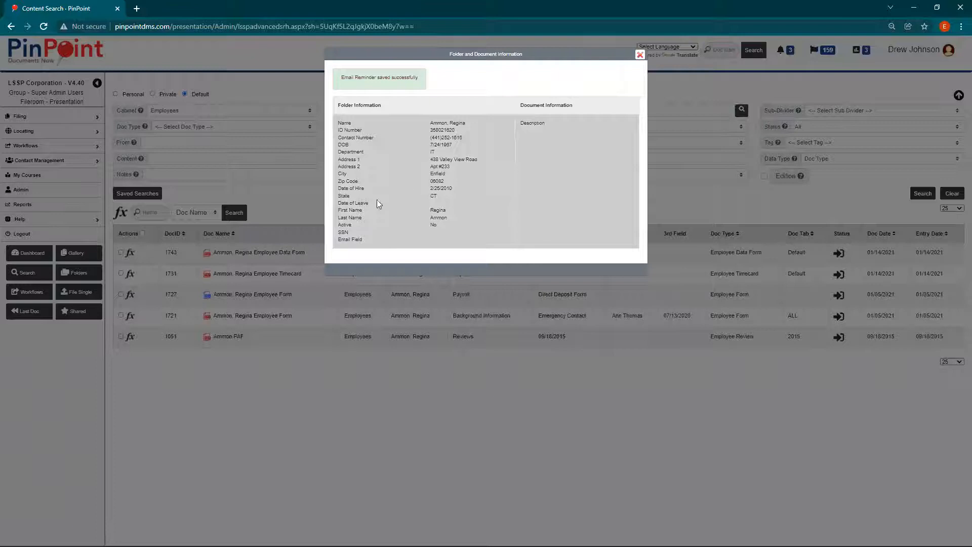
drag(366, 240, 338, 245)
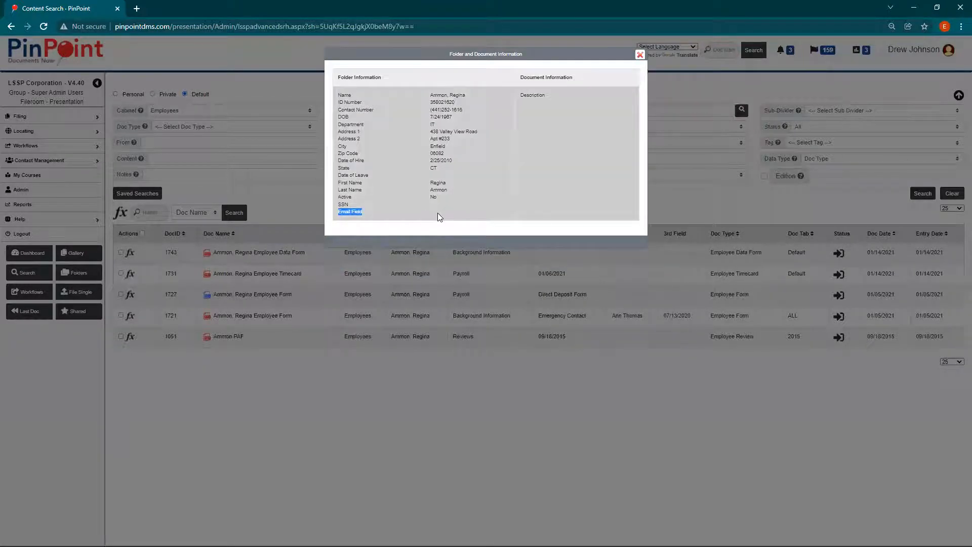
click(431, 213)
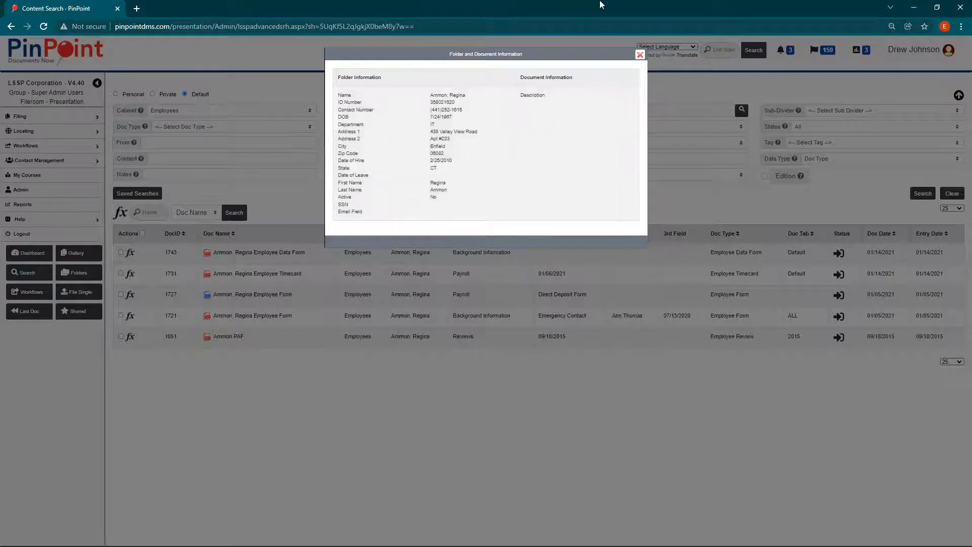
click(639, 54)
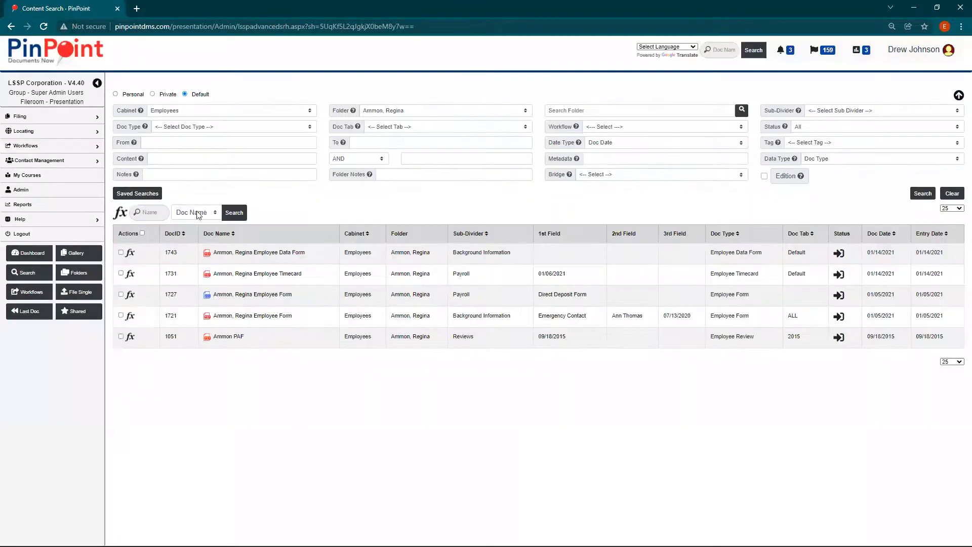
Step: Clear the search and list the Employees cabinet in Folder Details to find a folder with an email address
click(953, 194)
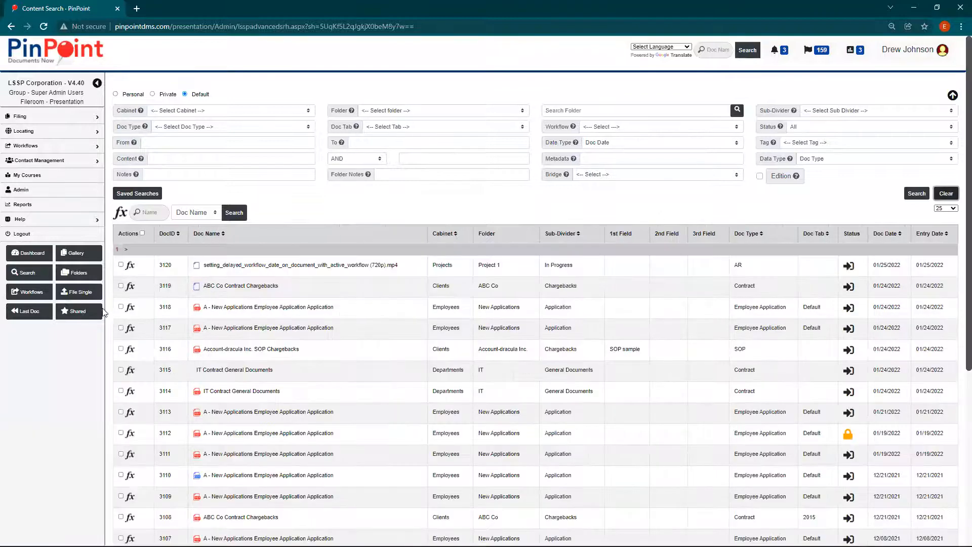
click(71, 278)
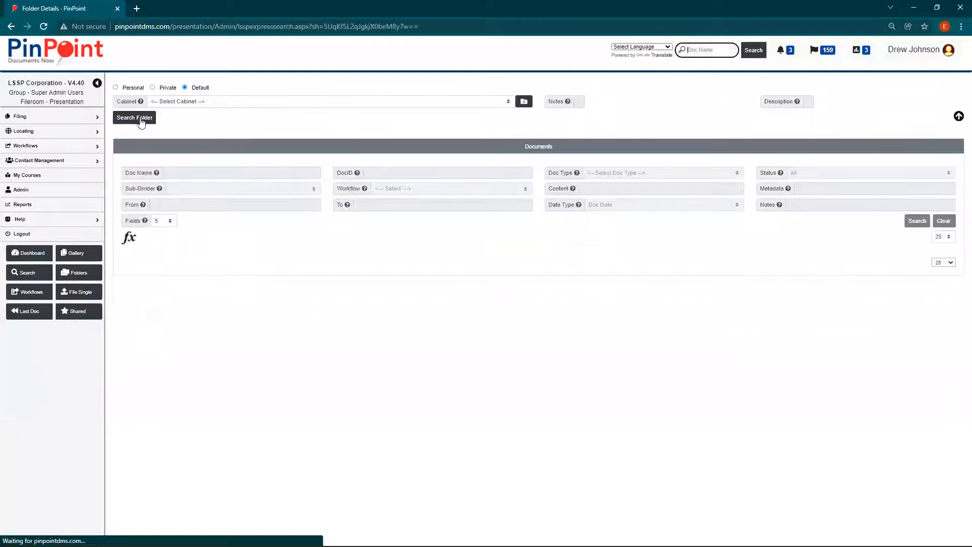
click(162, 101)
click(165, 141)
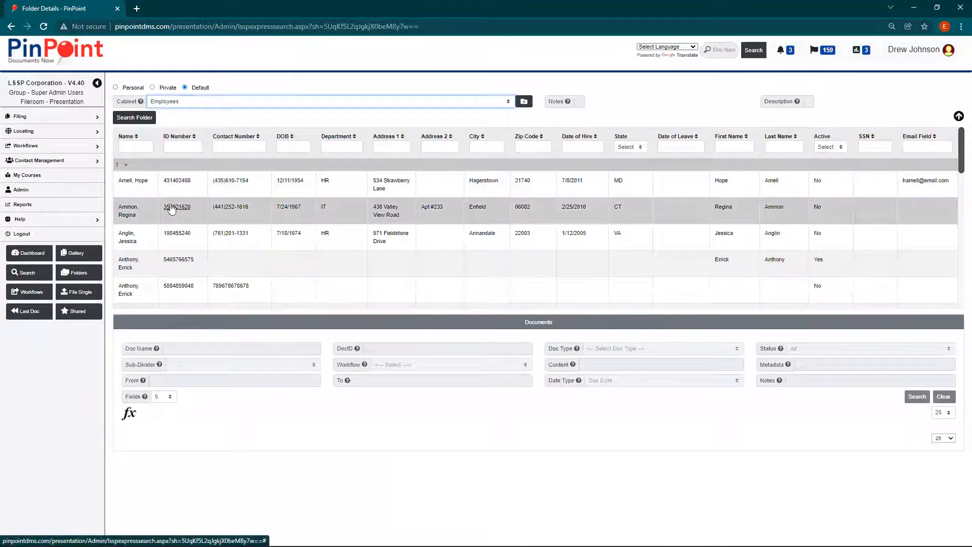
Step: Search Content Search for the documents in the first employee folder of the Employees cabinet
click(28, 273)
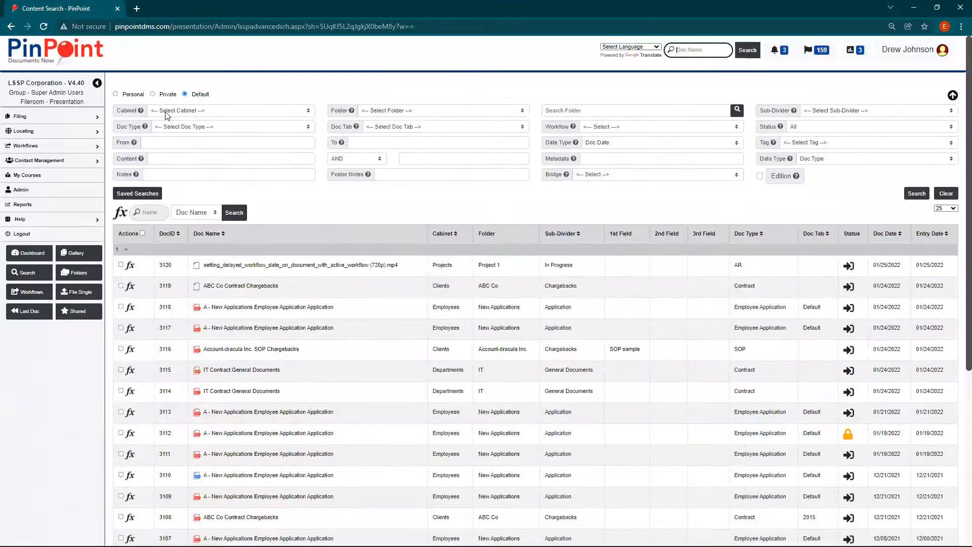
click(165, 112)
click(327, 130)
click(385, 111)
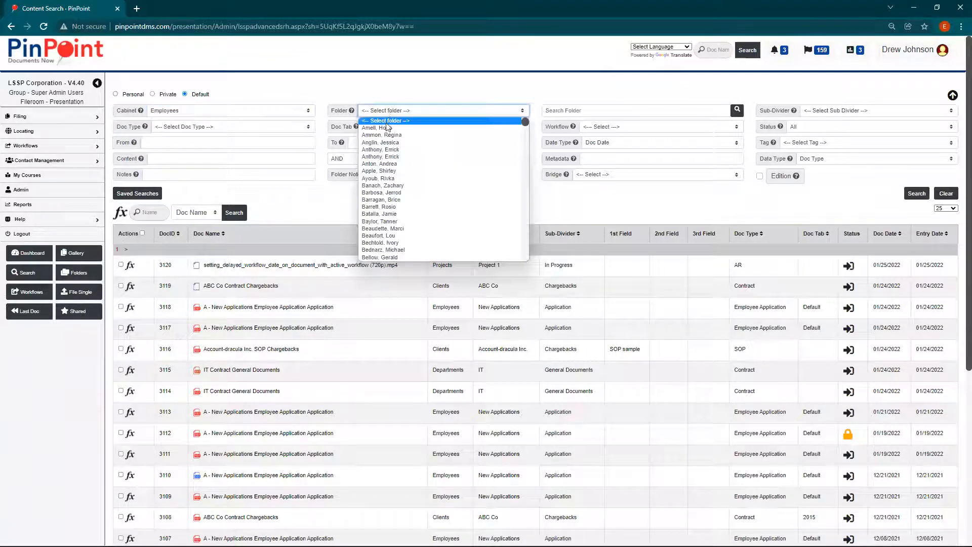
click(390, 132)
click(916, 193)
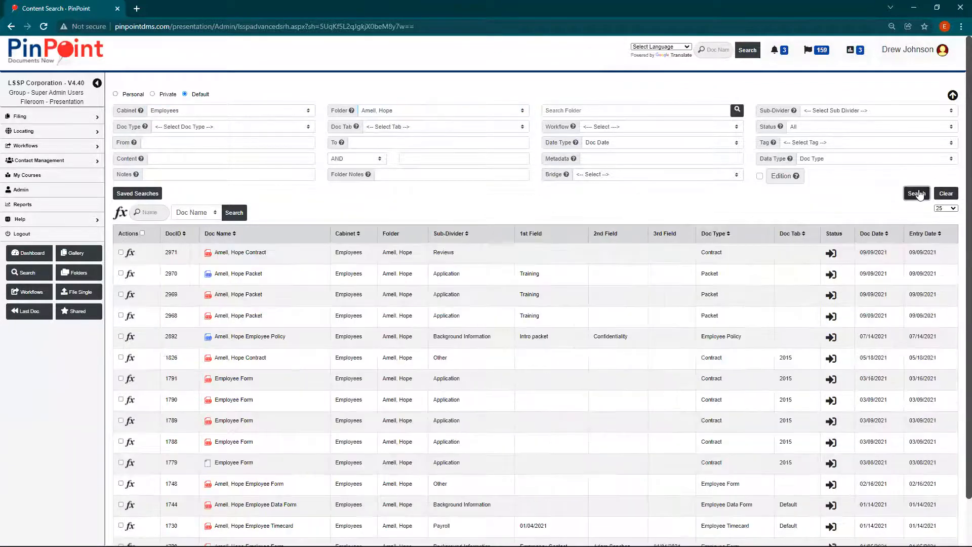
Step: Examine the Email Field and its address in the folder information of document 2971
click(399, 256)
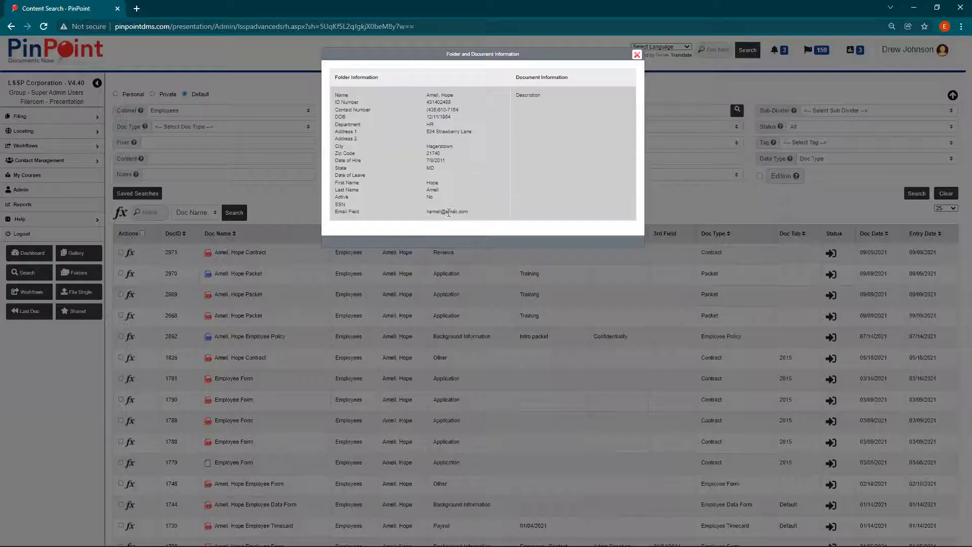
drag(470, 211, 419, 213)
click(357, 211)
drag(357, 210, 336, 213)
click(637, 54)
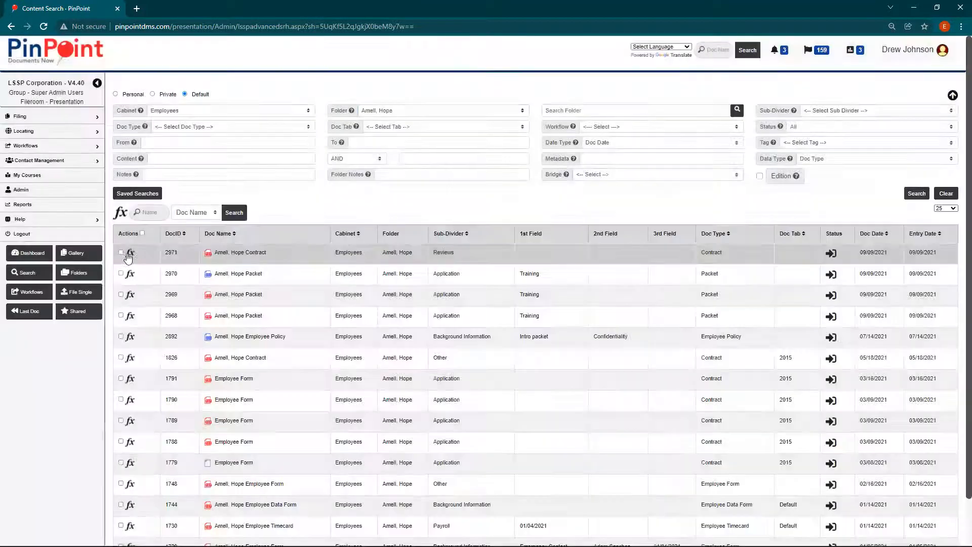
Step: Save an email reminder on document 2971 with the Employee PAF template, yearly frequency and start date 01/26/2022
click(130, 253)
scroll(141, 483, down, 1)
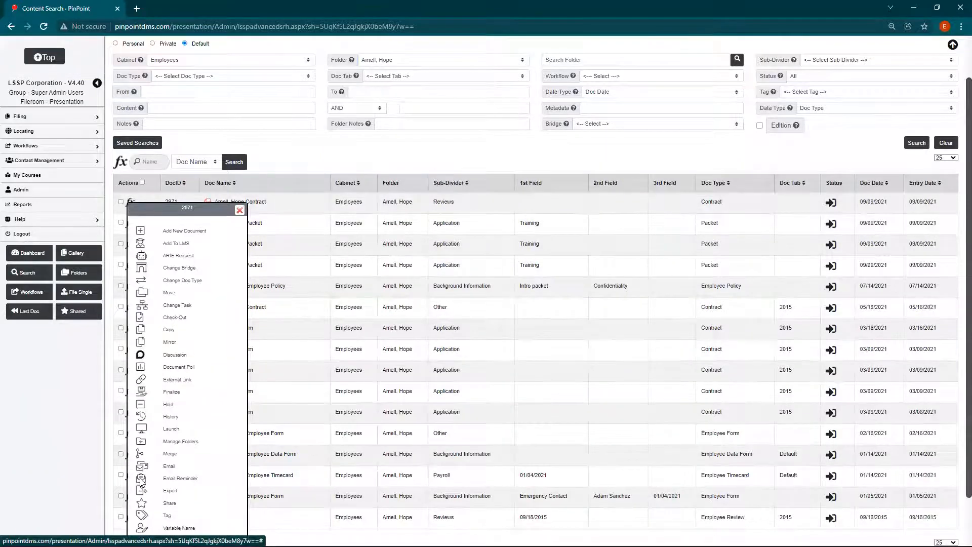
click(142, 480)
click(418, 81)
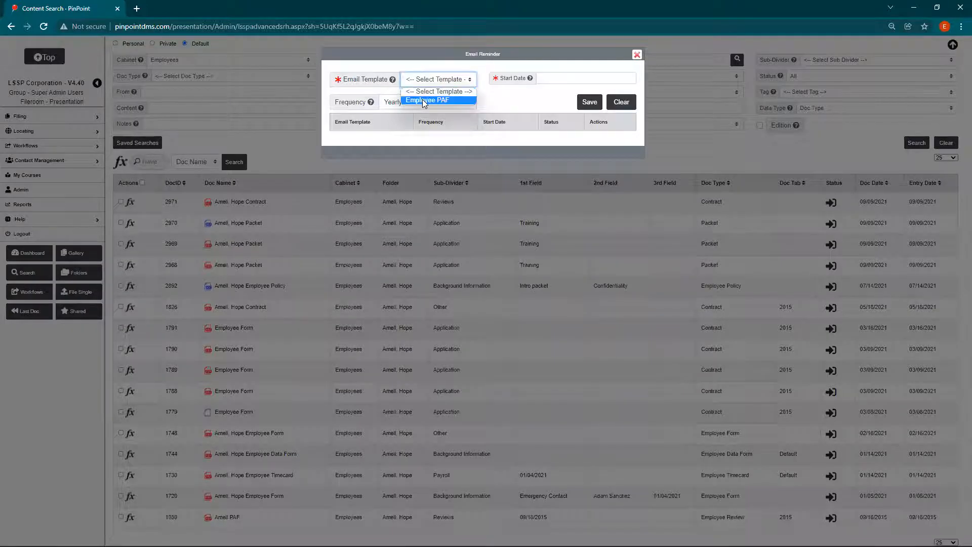
click(423, 99)
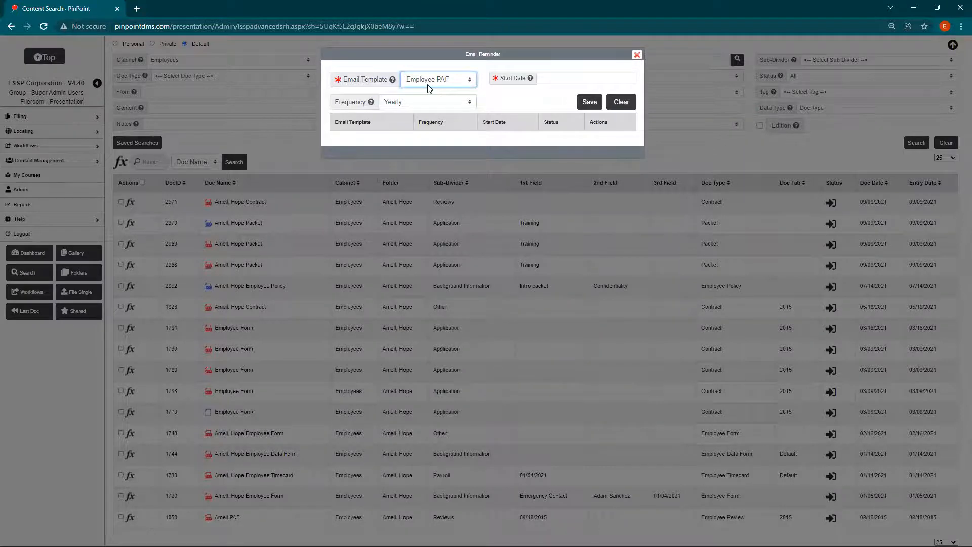
click(405, 103)
click(404, 116)
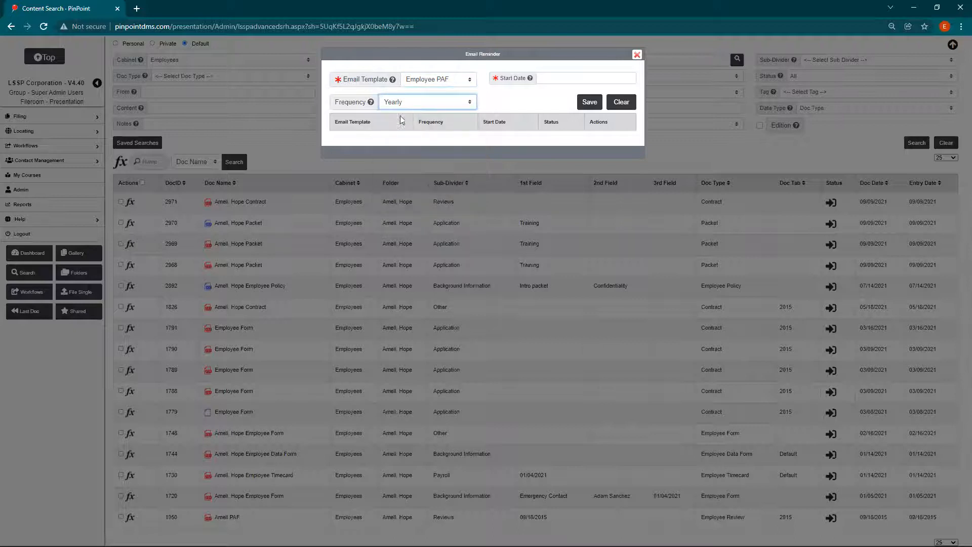
click(550, 77)
click(581, 171)
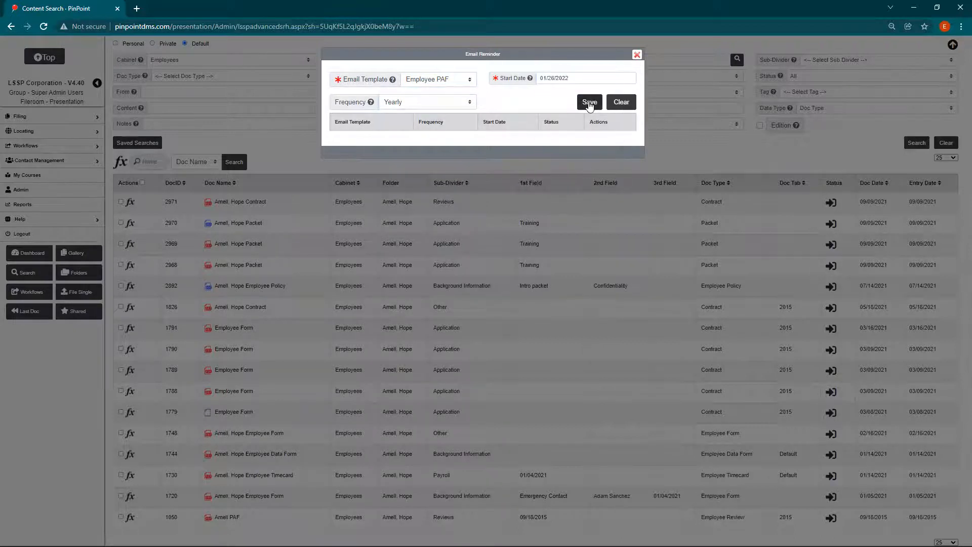
click(589, 102)
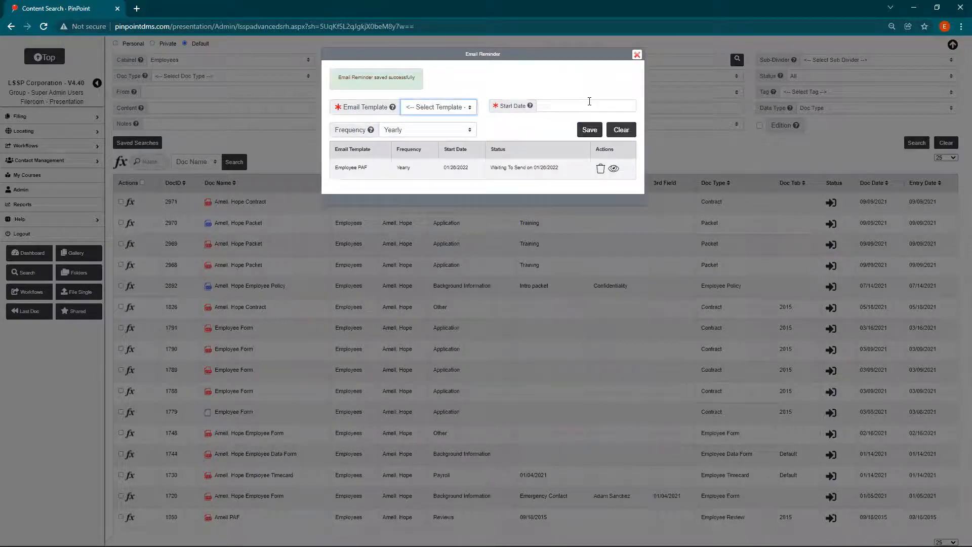
click(637, 55)
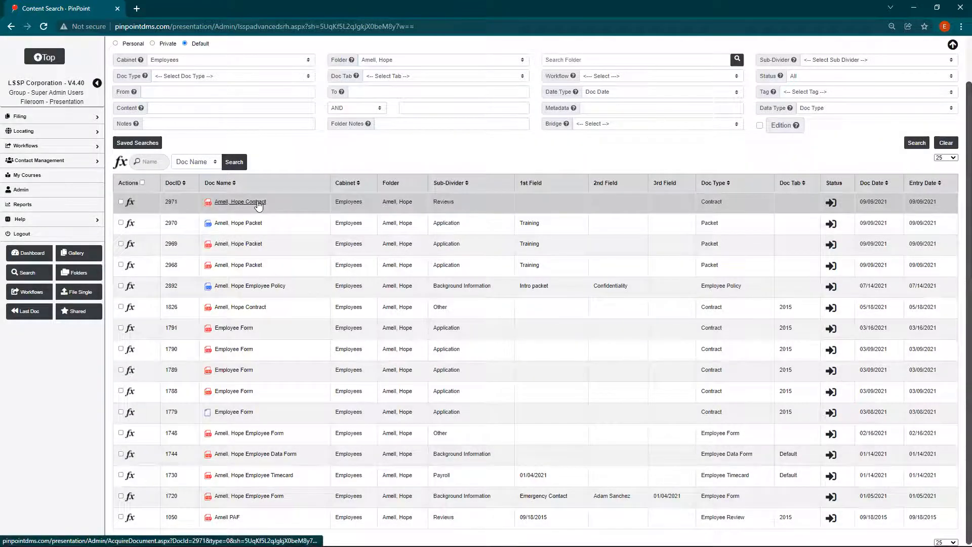
Step: Examine the Email Field position at the end of the folder information for the first employee folder's documents
click(404, 202)
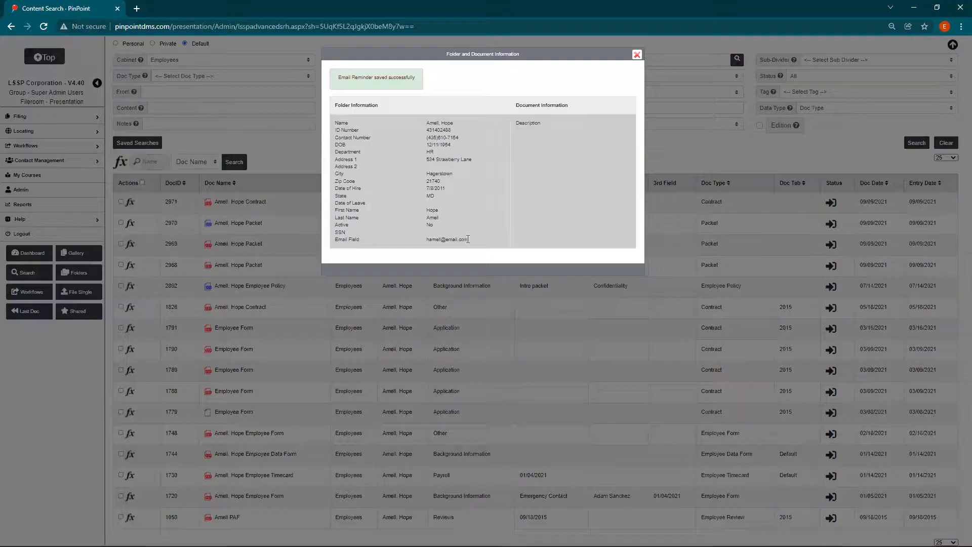
drag(468, 239, 427, 240)
click(636, 54)
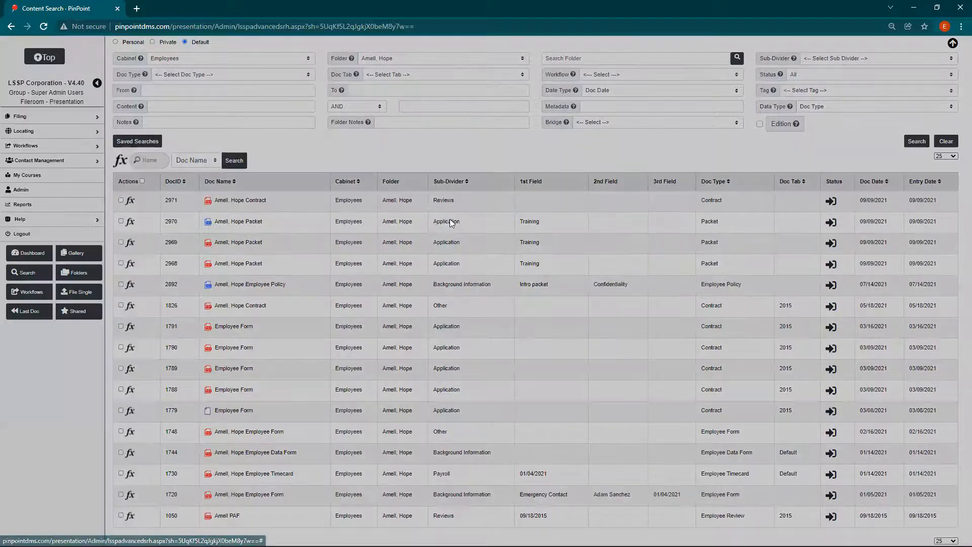
click(451, 221)
drag(428, 215, 427, 215)
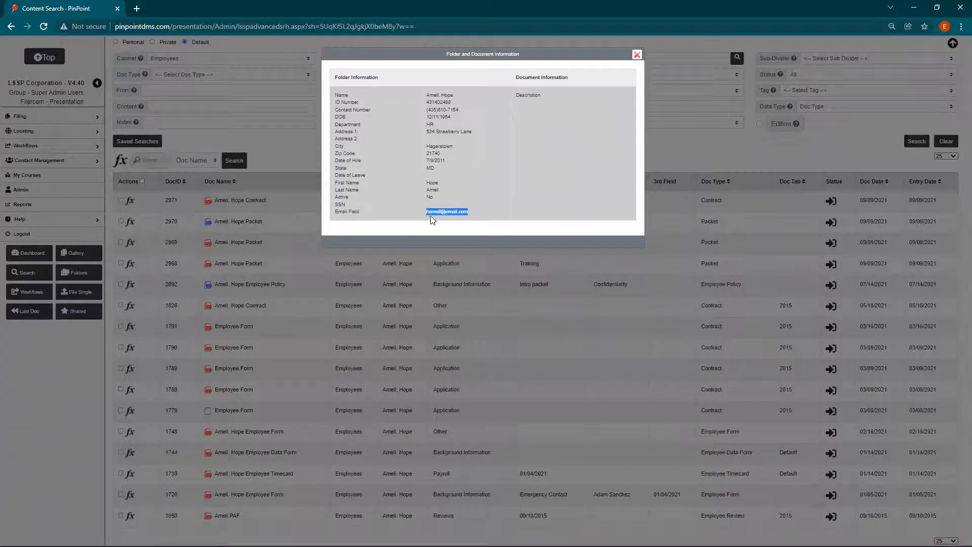
click(636, 55)
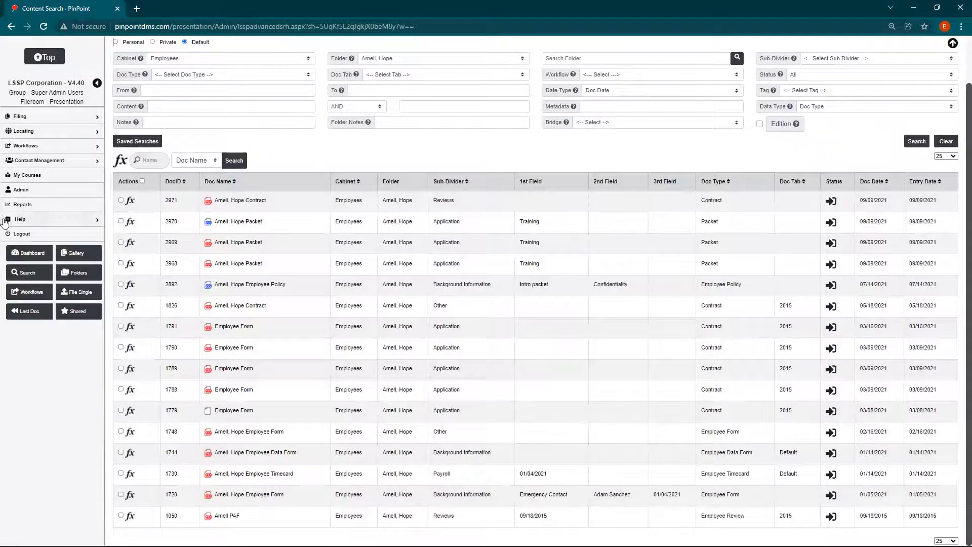
Step: Log out from the admin area and log in to the admin account with its saved username and password
click(21, 190)
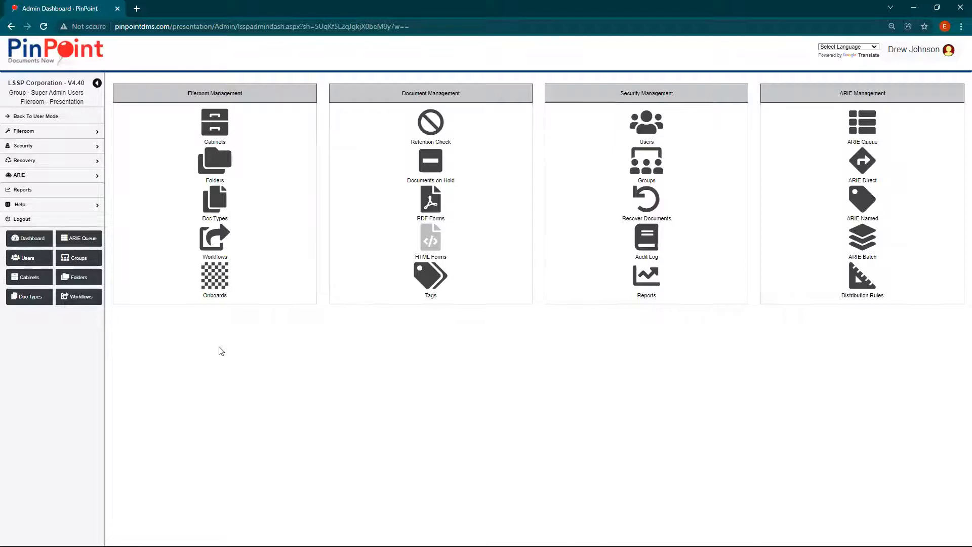
click(21, 219)
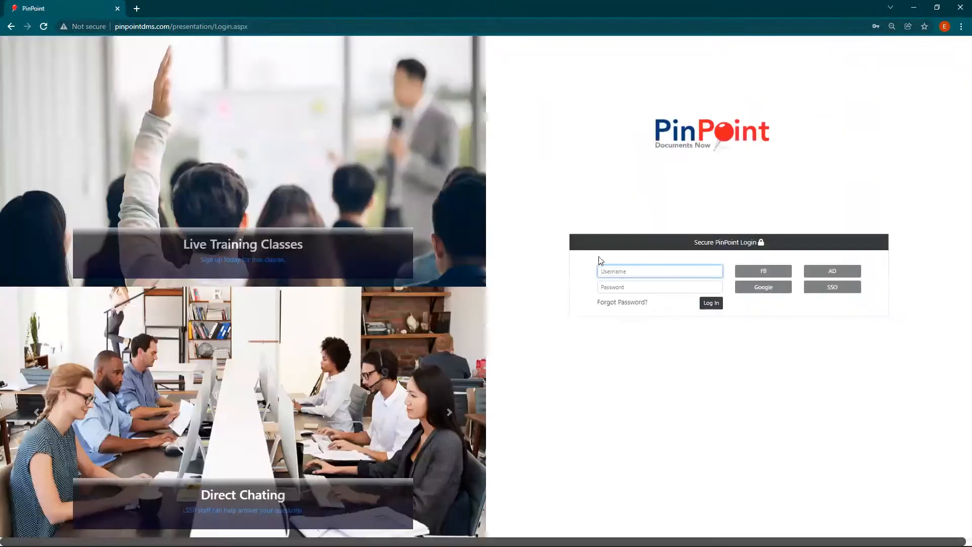
click(628, 271)
click(626, 334)
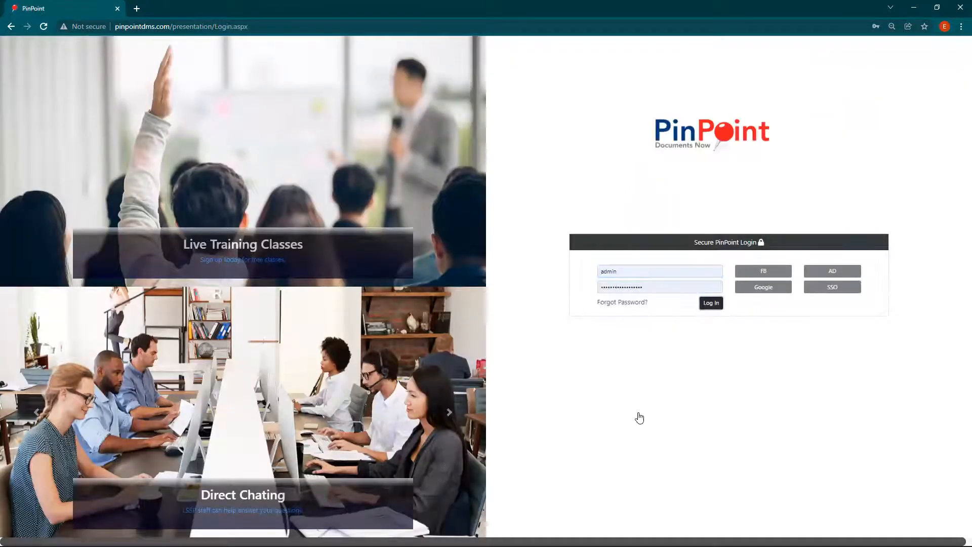
key(Return)
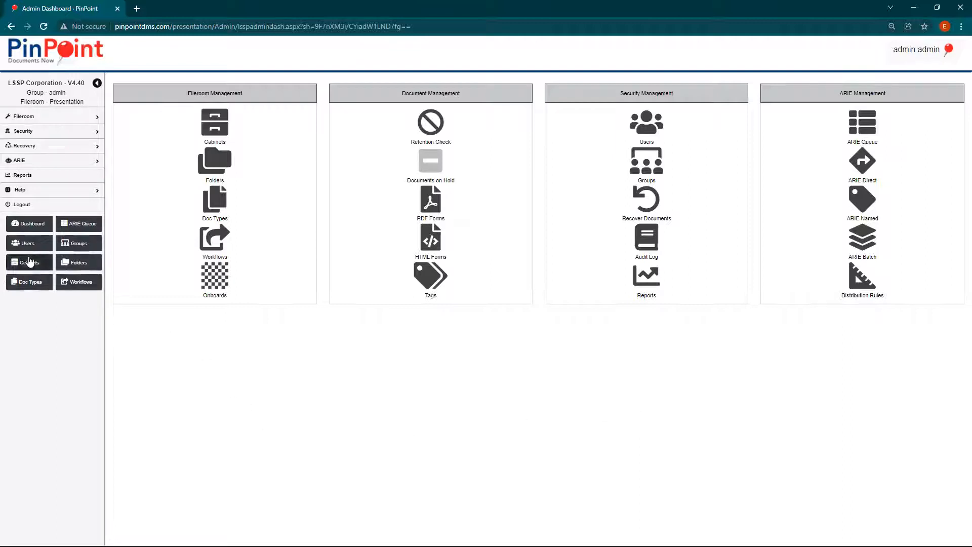
Step: List the folders of the Employees cabinet in Manage Folders to check the order of the field columns
click(77, 262)
click(188, 104)
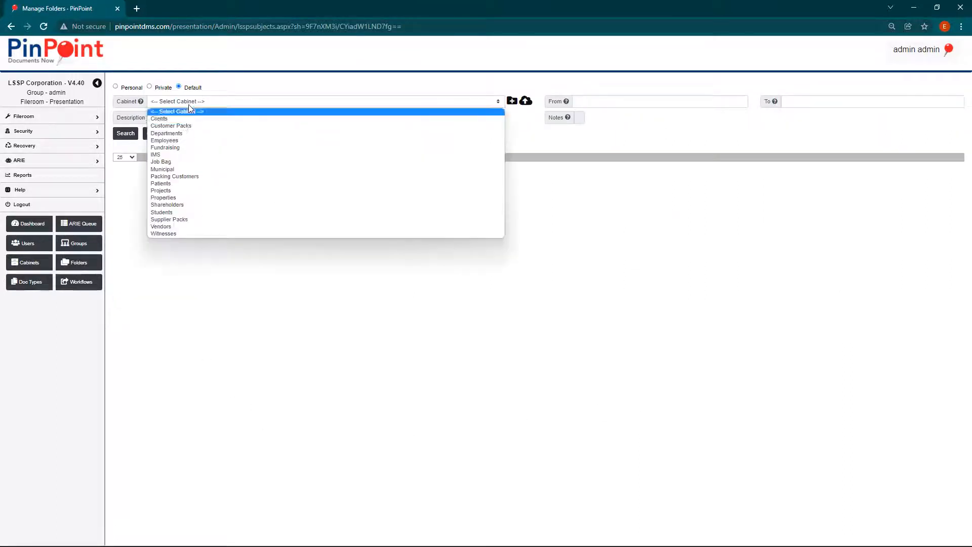
click(178, 139)
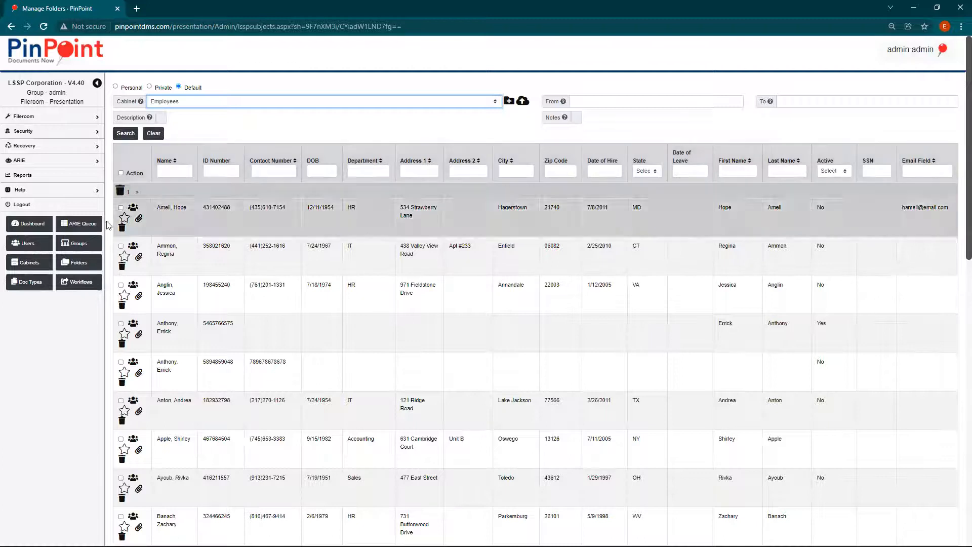
Step: Move Email Field to the first position in the Employees cabinet's folder fields and save the cabinet
click(22, 264)
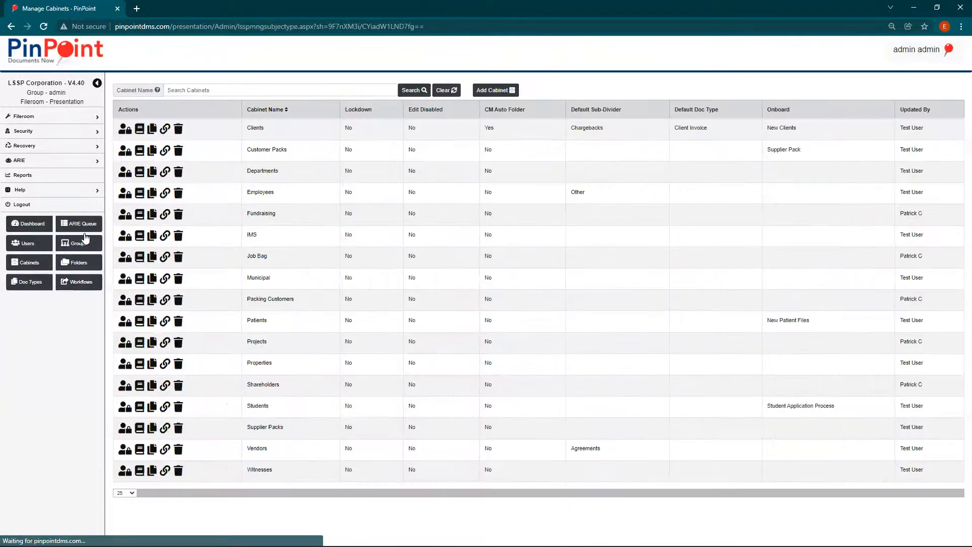
click(260, 193)
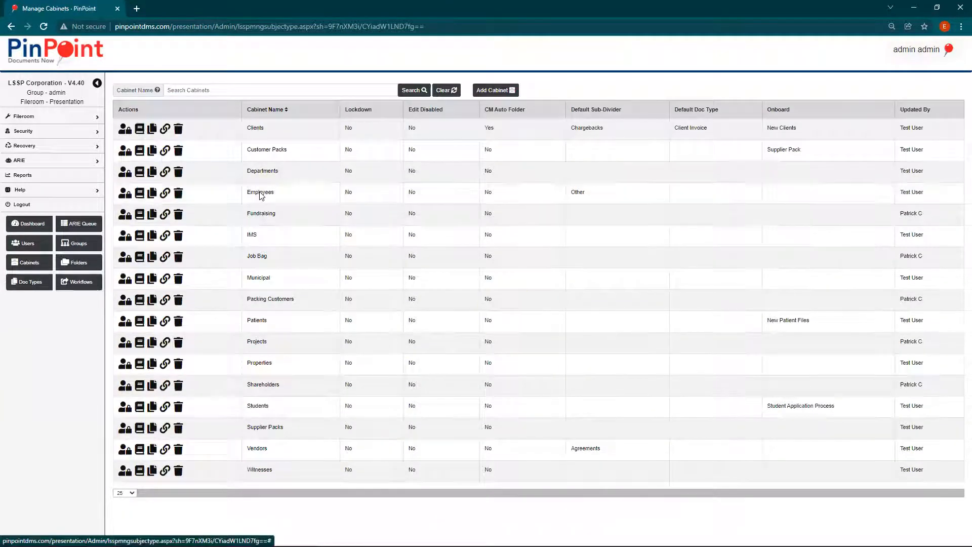
scroll(168, 510, down, 1)
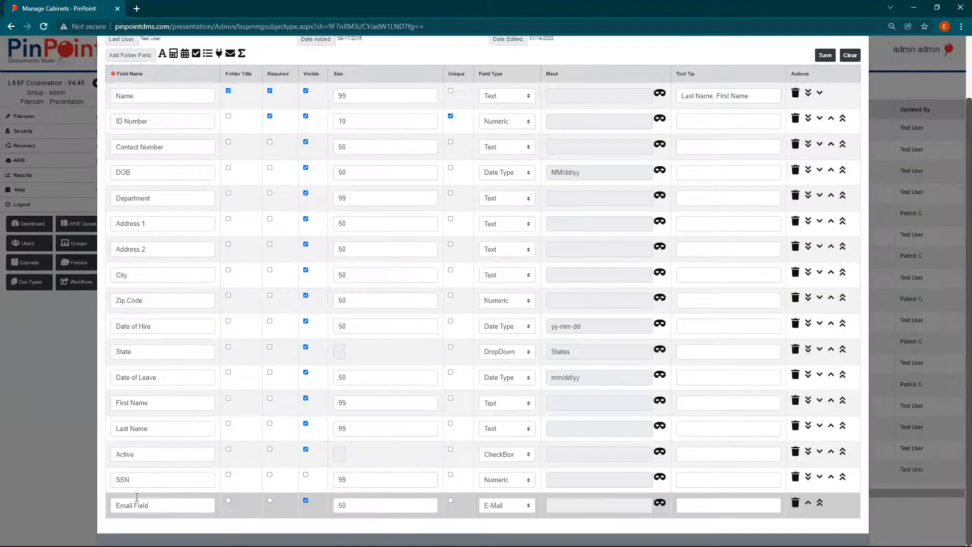
click(820, 503)
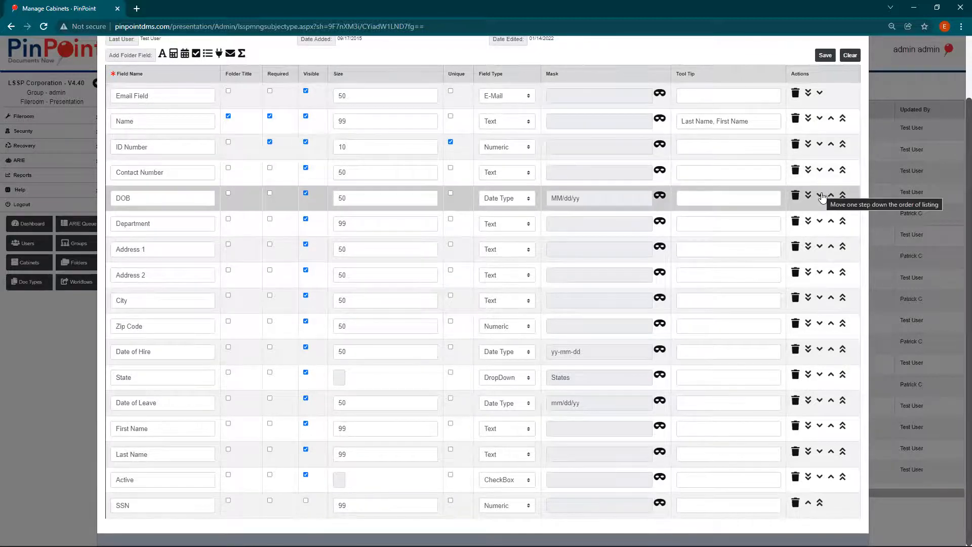
scroll(822, 197, up, 2)
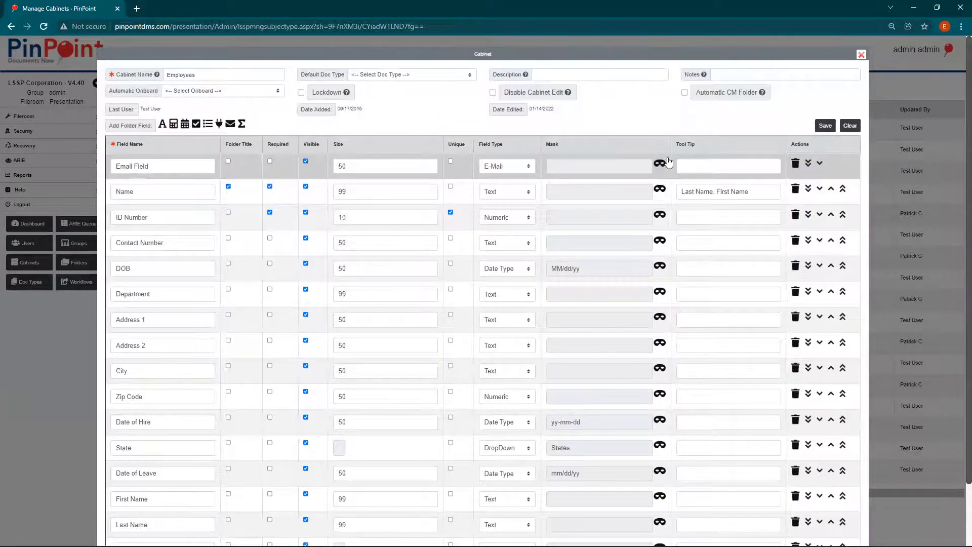
click(828, 126)
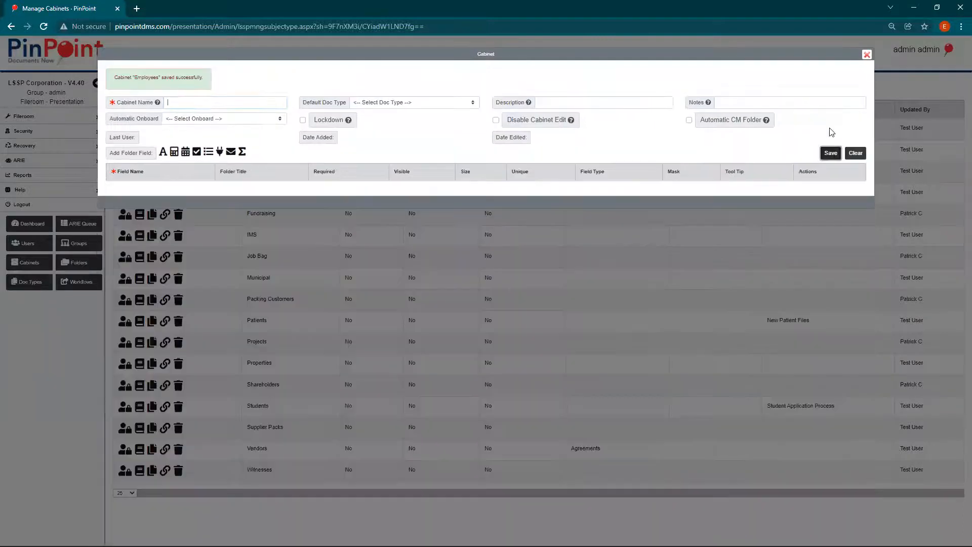
click(867, 54)
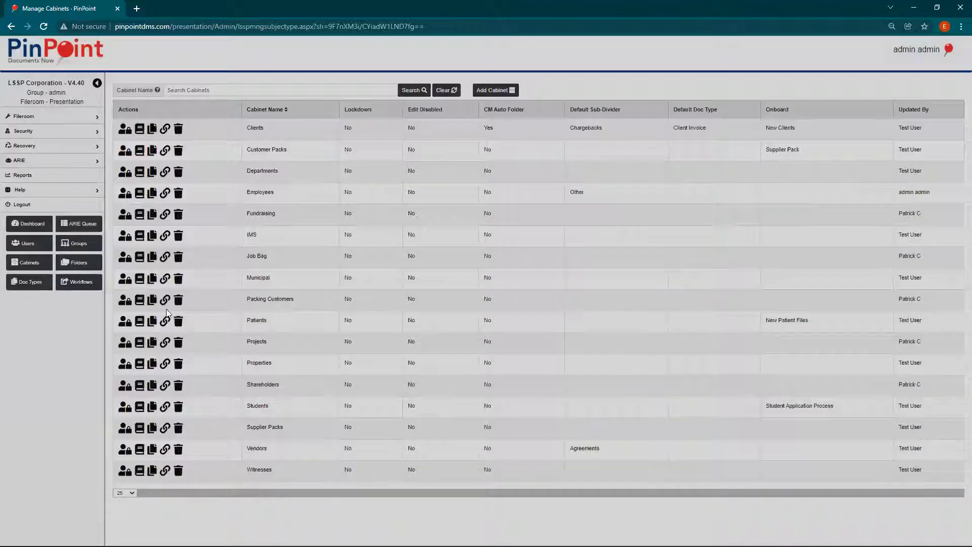
Step: List the Employees cabinet in Manage Folders again to check where the Email Field column is placed
click(70, 263)
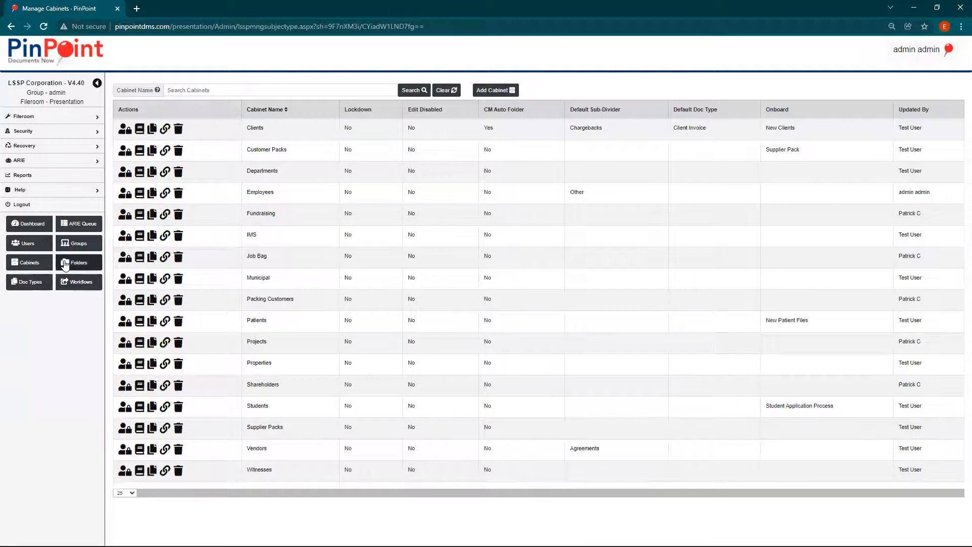
click(178, 101)
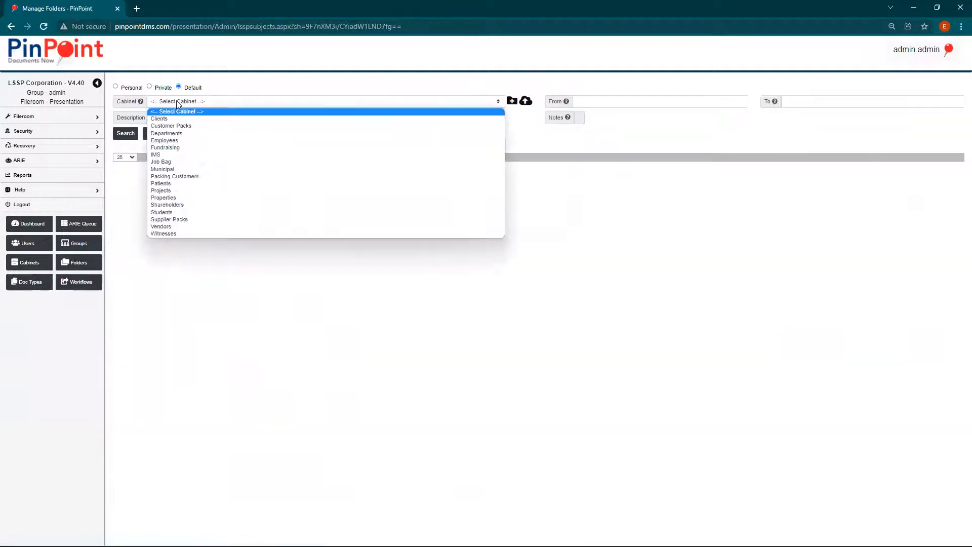
click(171, 140)
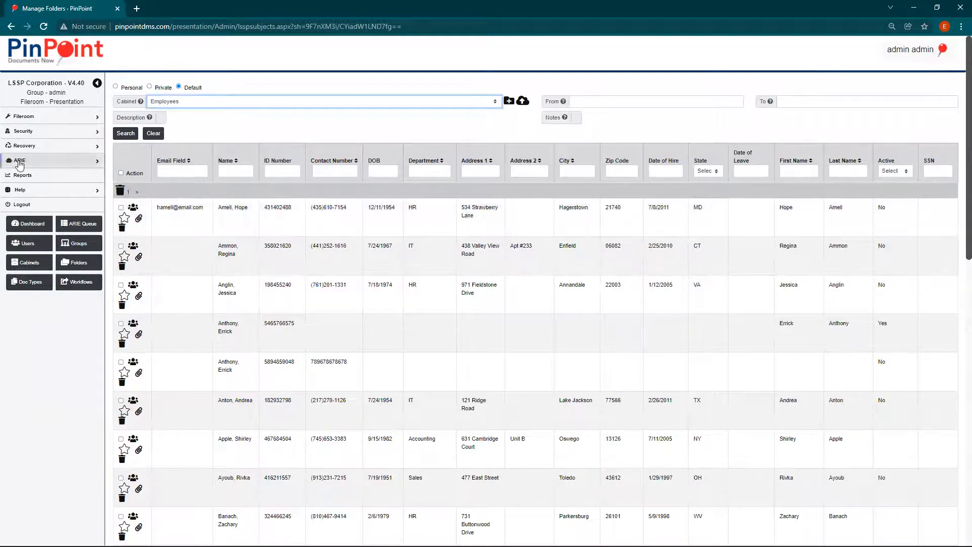
Step: Examine the Folder Field 1 to Folder Field 5 options in a new variable name setup and close it unsaved
click(24, 119)
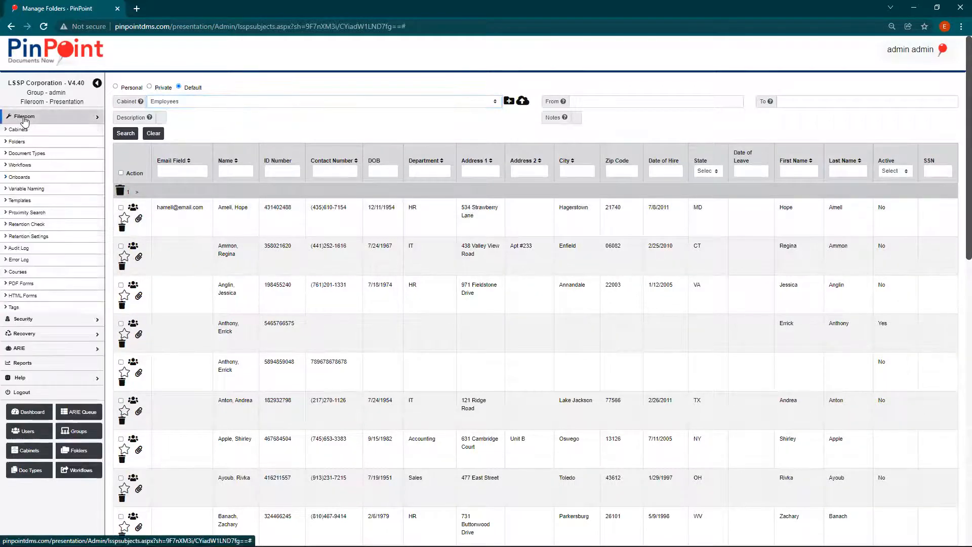
click(20, 190)
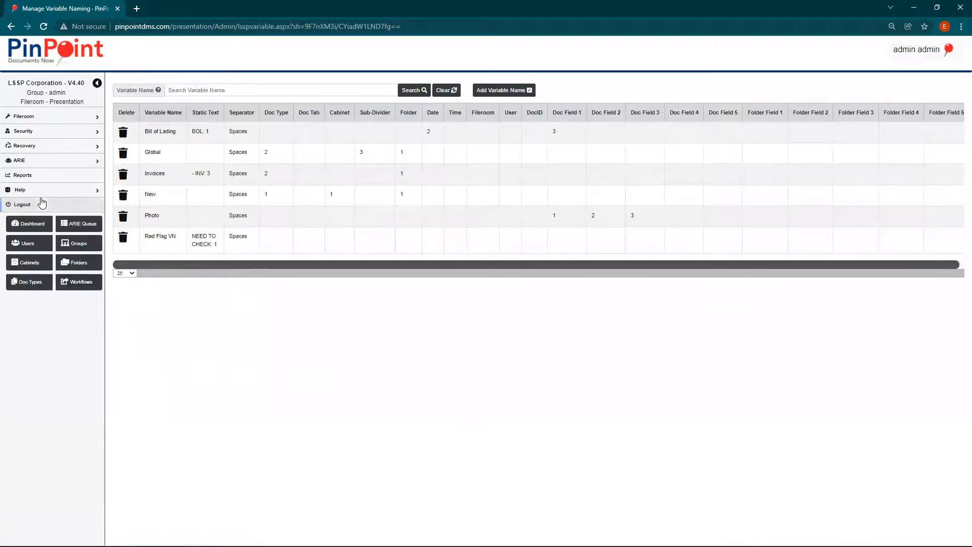
click(506, 90)
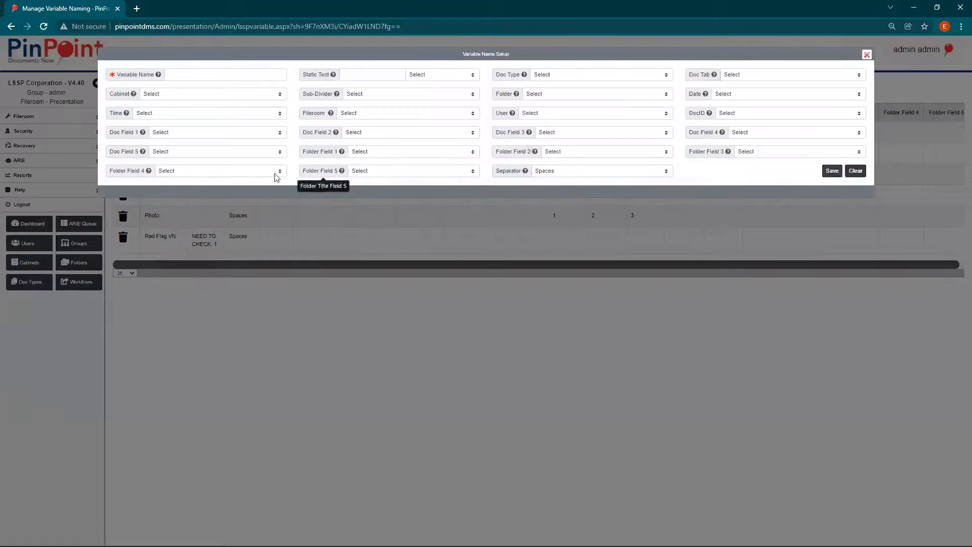
drag(302, 152, 347, 157)
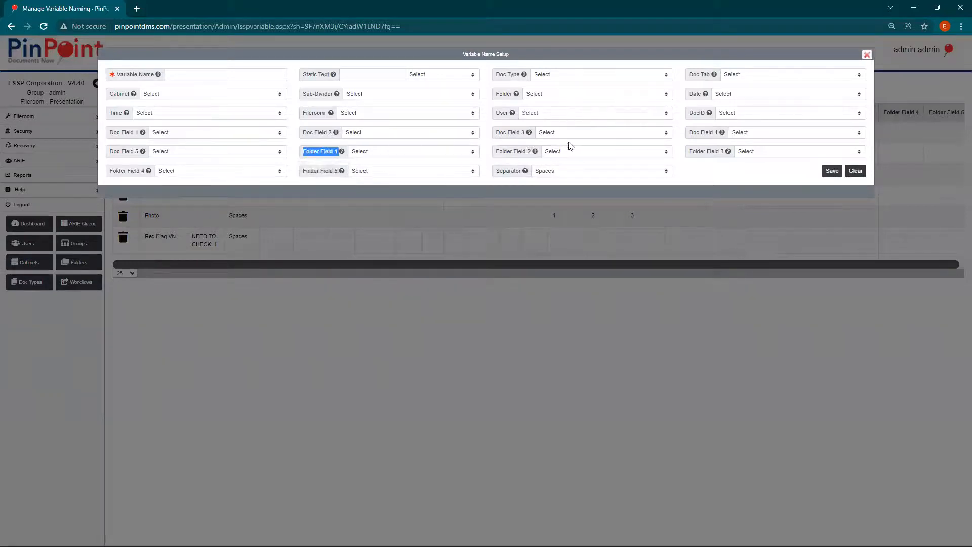
drag(337, 171, 317, 170)
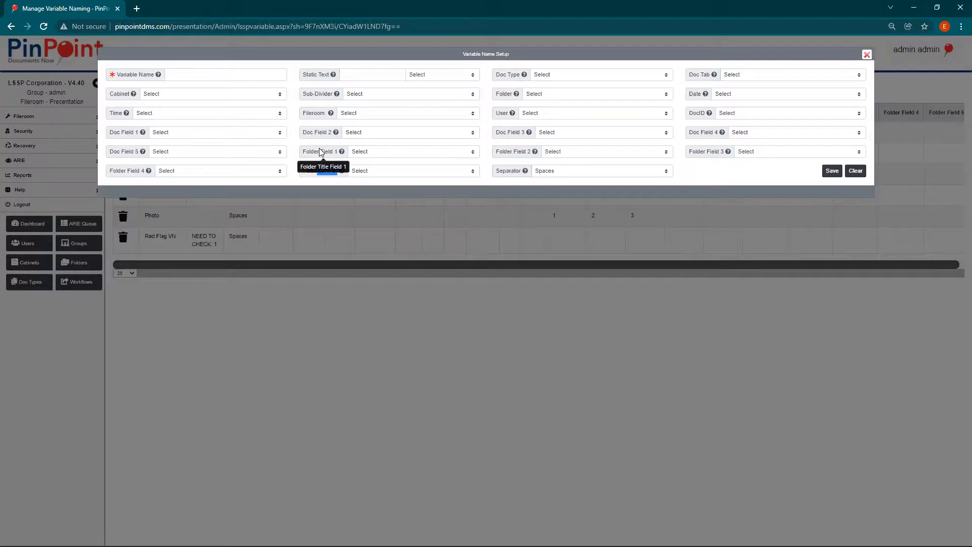
click(278, 183)
click(293, 329)
Step: Examine the field list of the ABC Invoice document type and close it
click(25, 282)
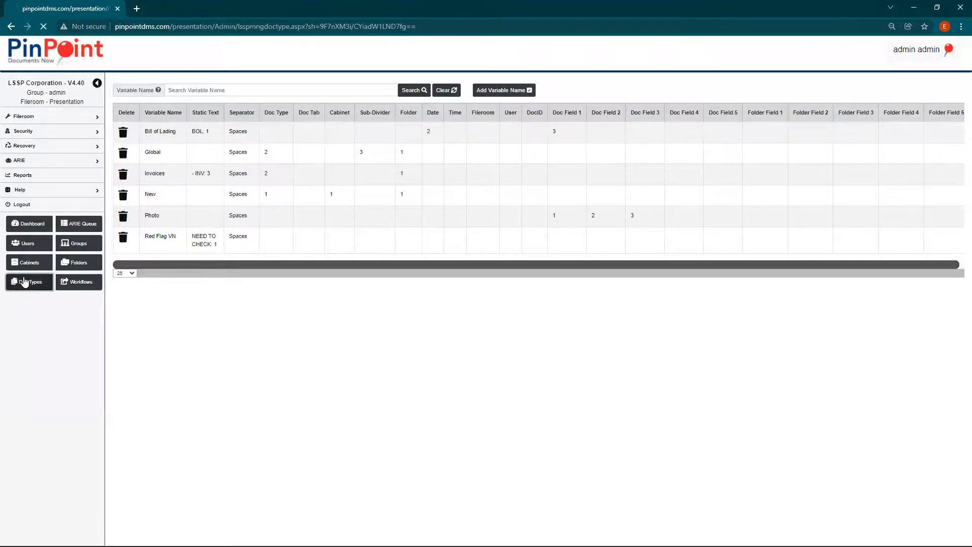
click(252, 148)
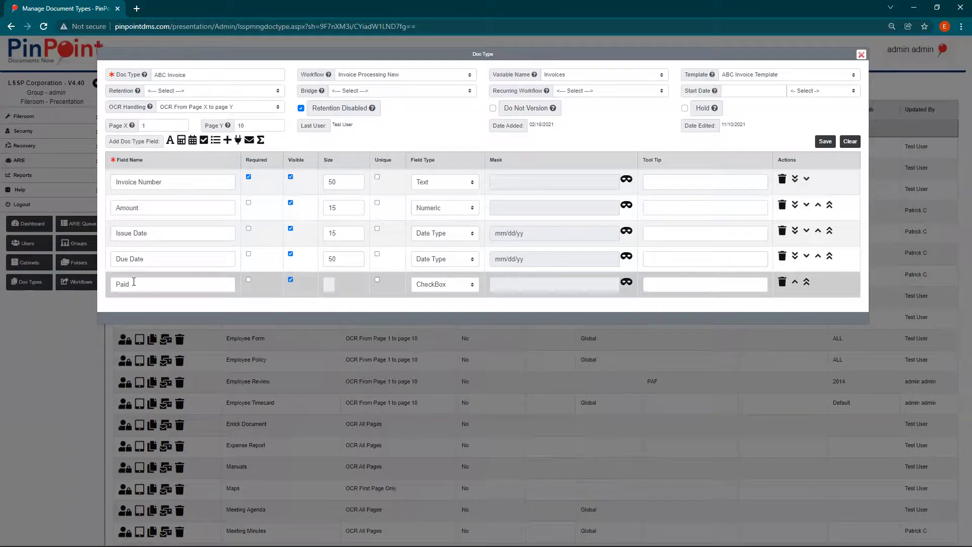
click(861, 54)
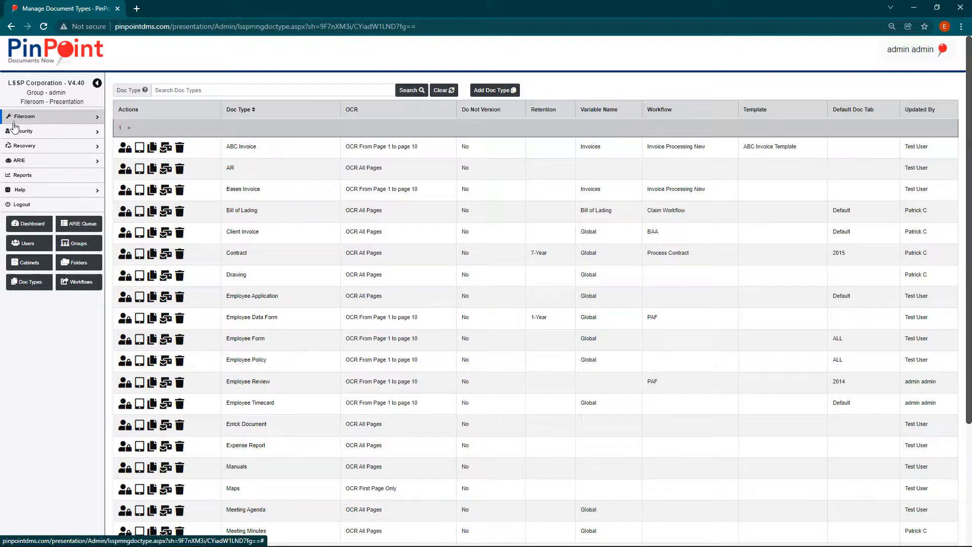
Step: Open the online PinPoint manual, examine its Document Handling topics in the table of contents, and close the manual
click(21, 191)
click(19, 205)
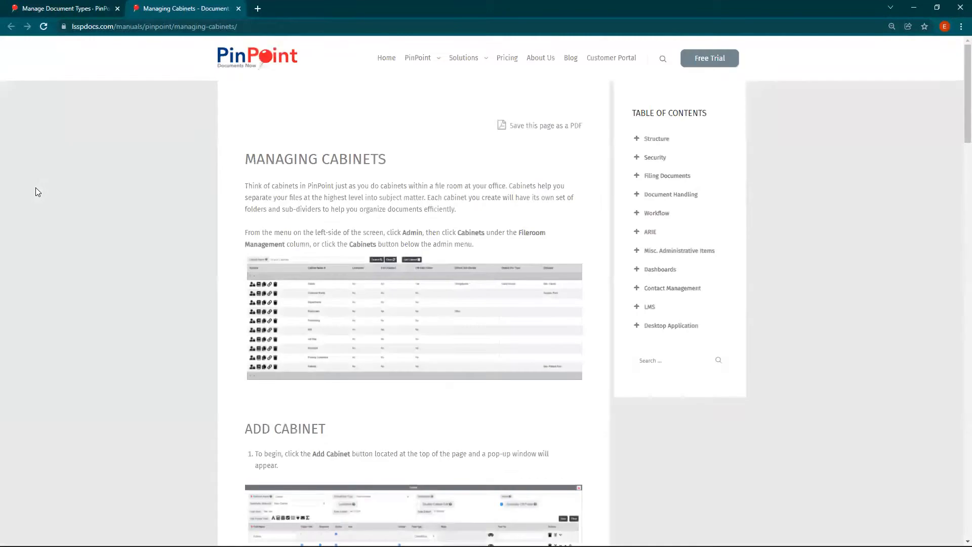
click(658, 196)
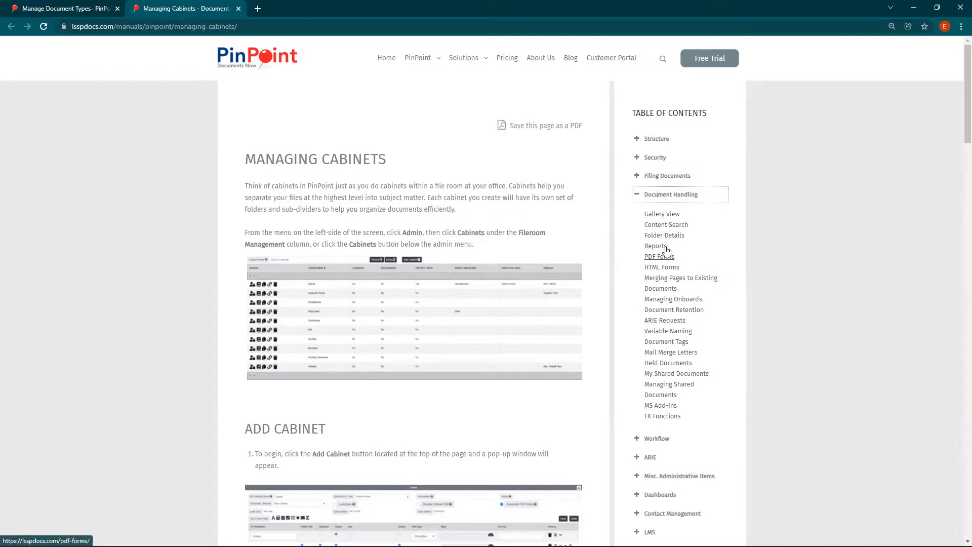
click(659, 199)
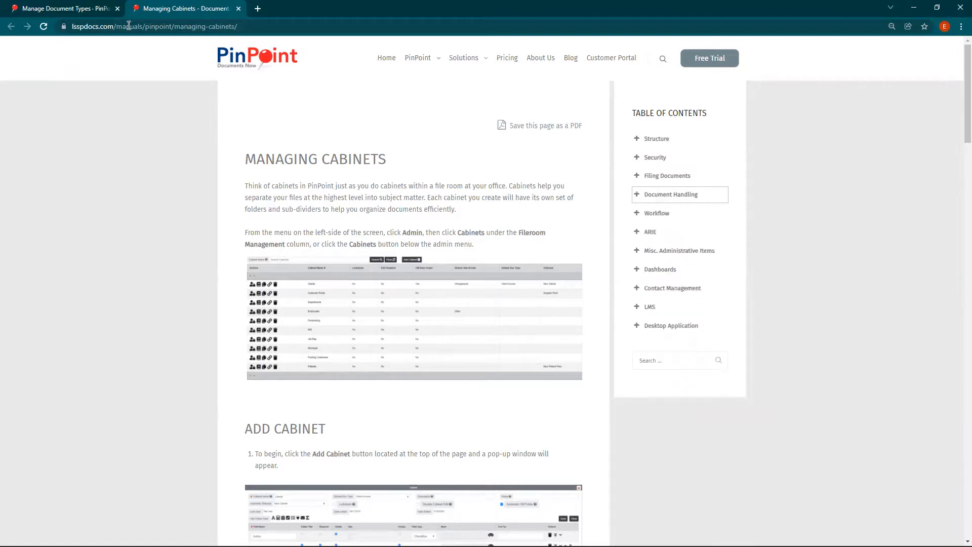
click(237, 8)
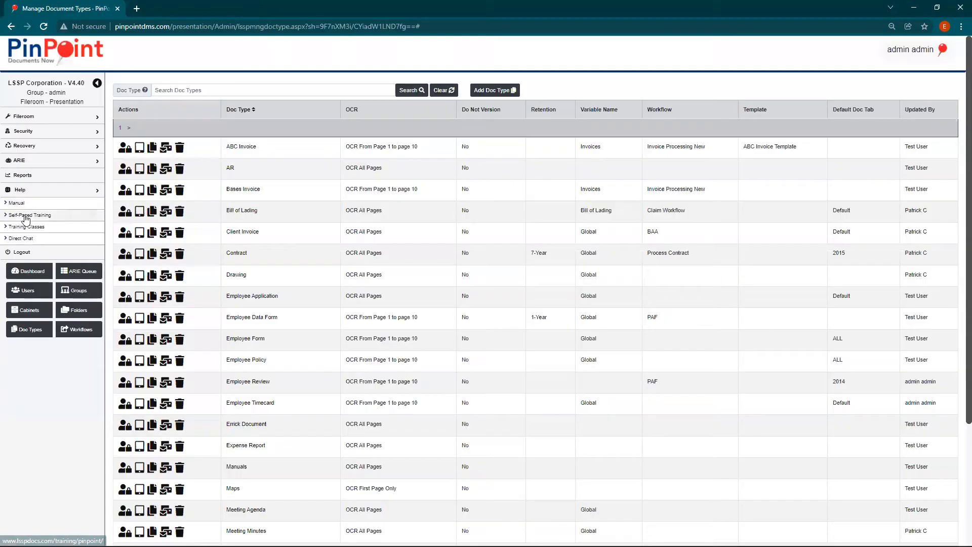
Step: Open the Self-Paced Training page, look through its list of short videos, and close the page
click(22, 217)
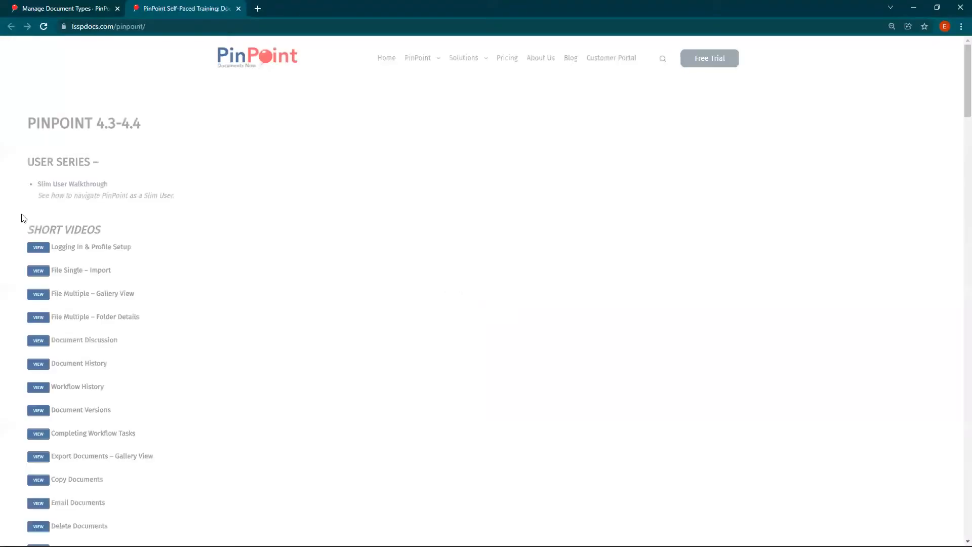
scroll(22, 218, down, 5)
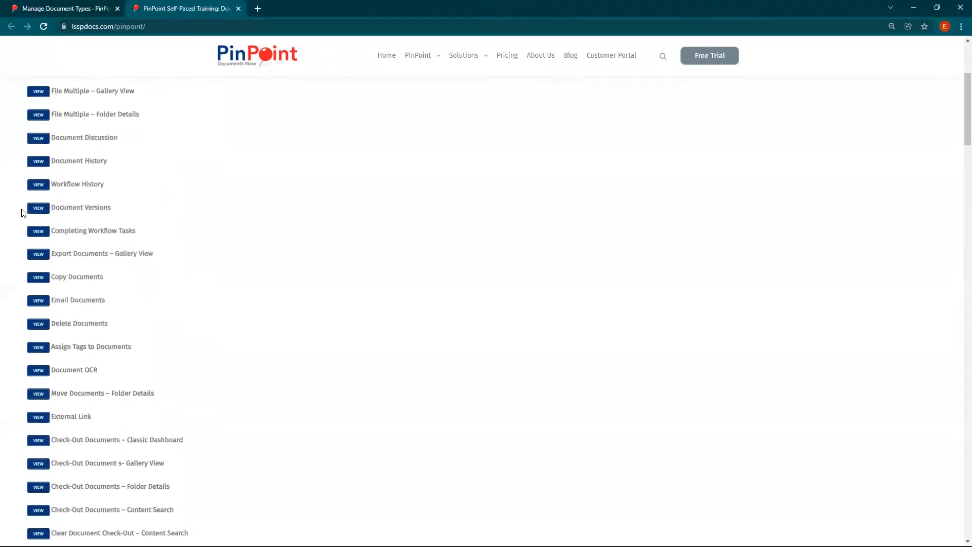
scroll(23, 213, up, 6)
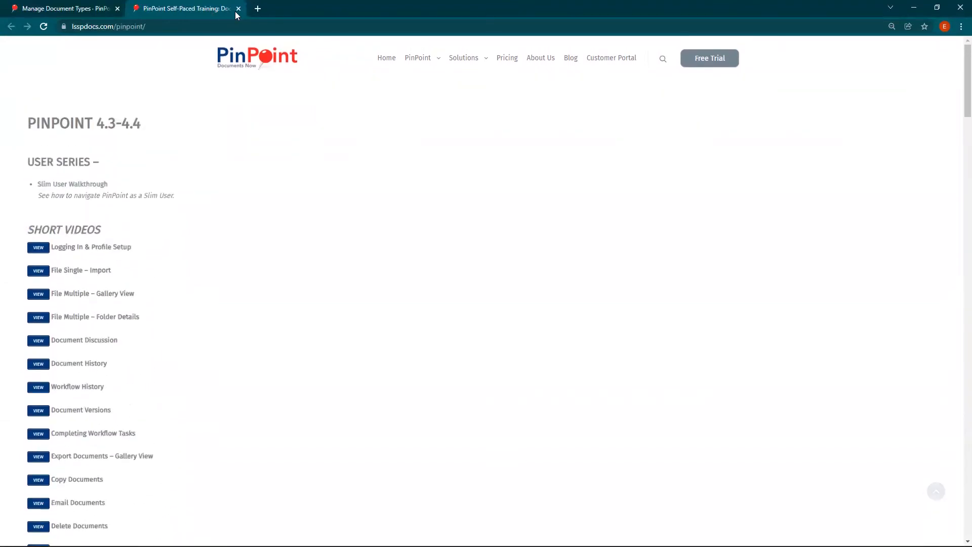
click(237, 9)
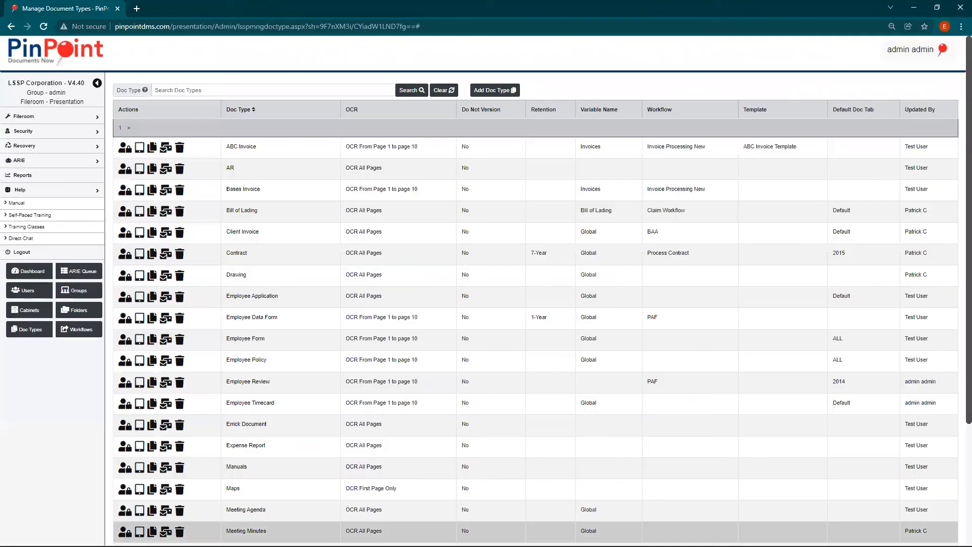